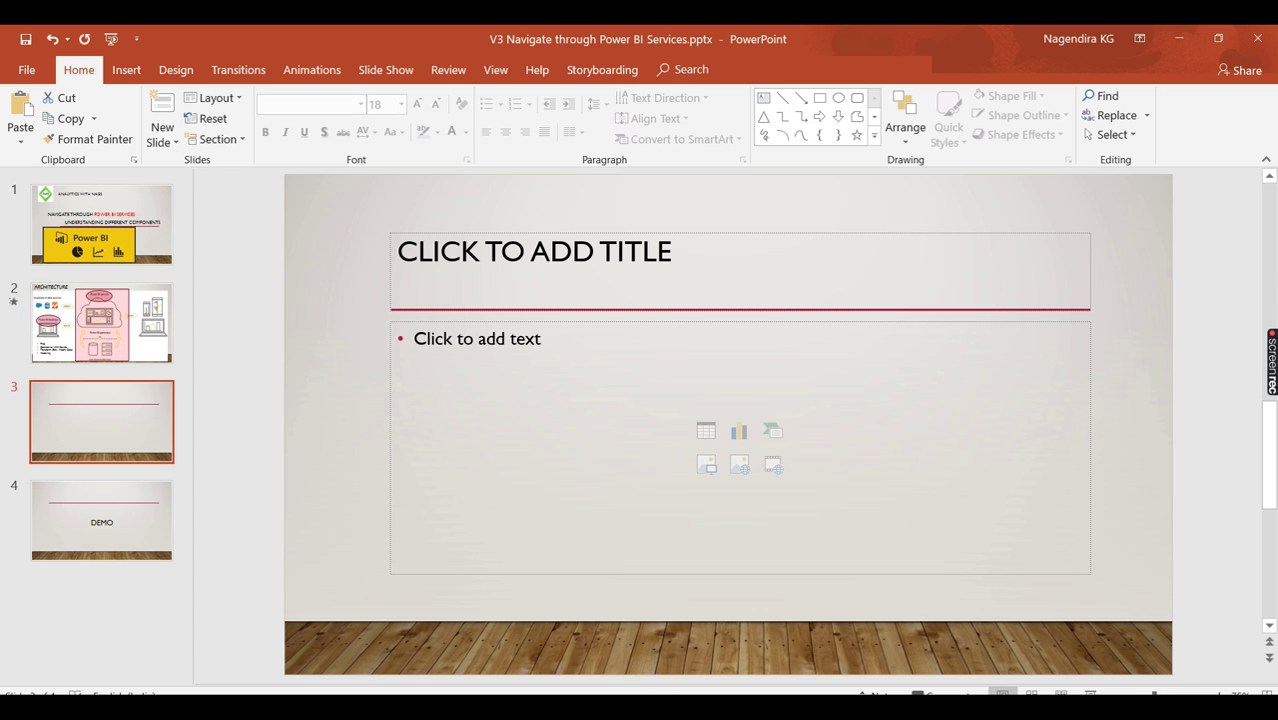
Switch from the PowerPoint deck to the browser showing Power BI's My workspace
key(alt+Tab)
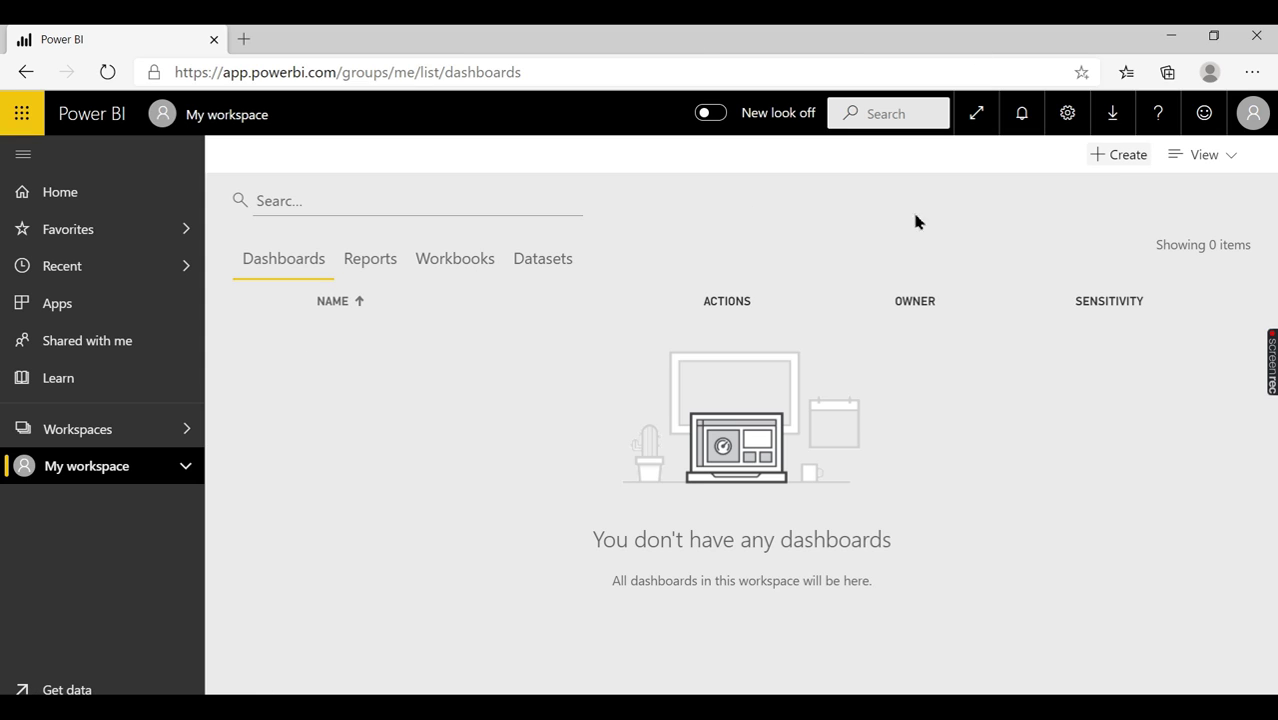
click(191, 471)
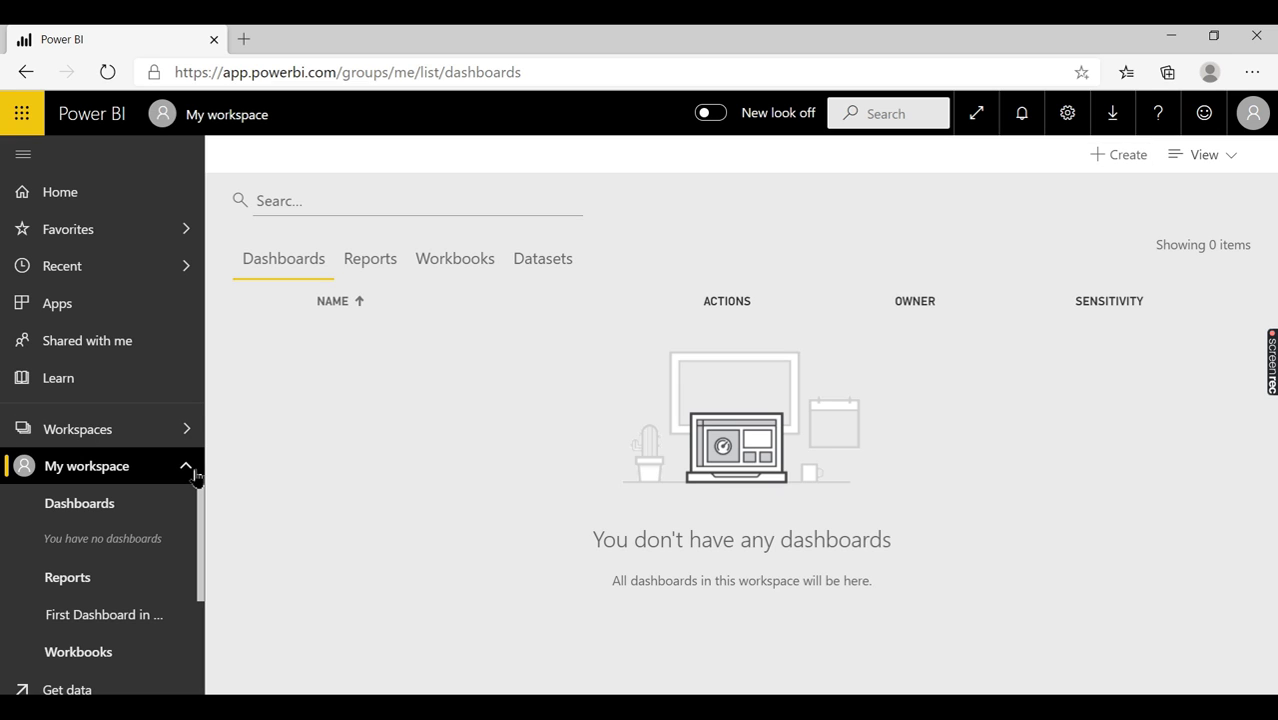
click(129, 617)
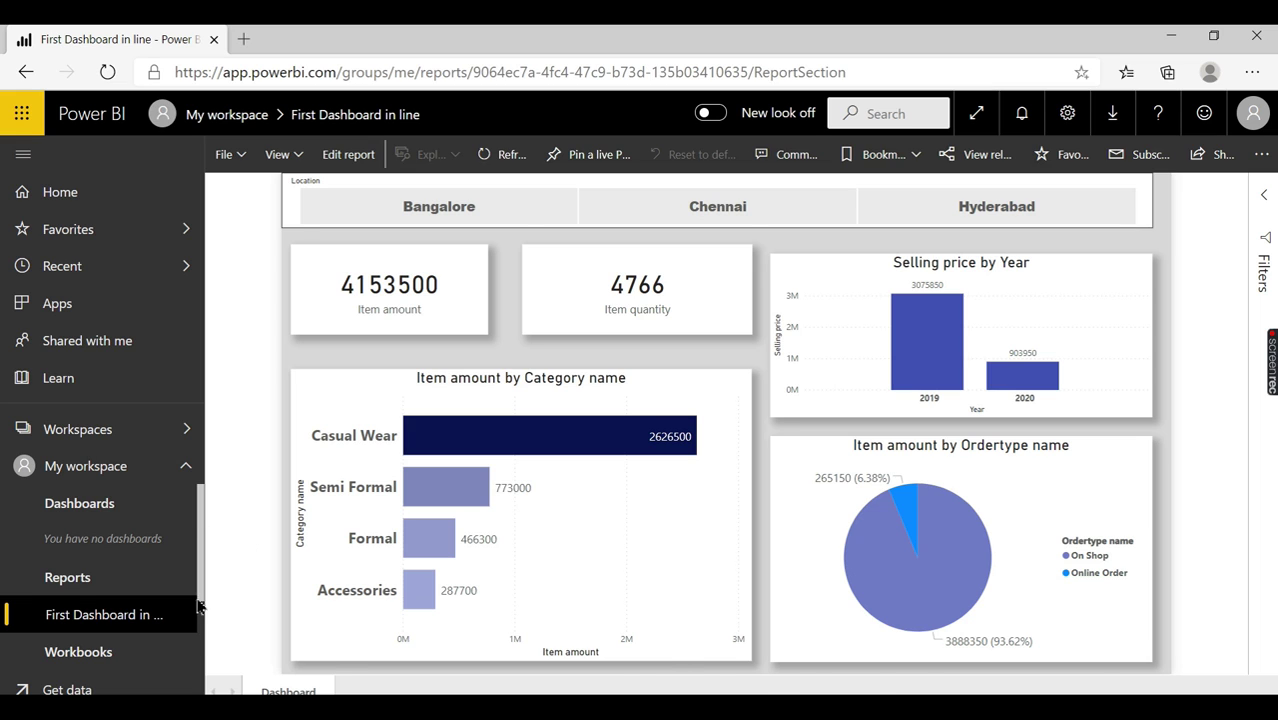
click(88, 560)
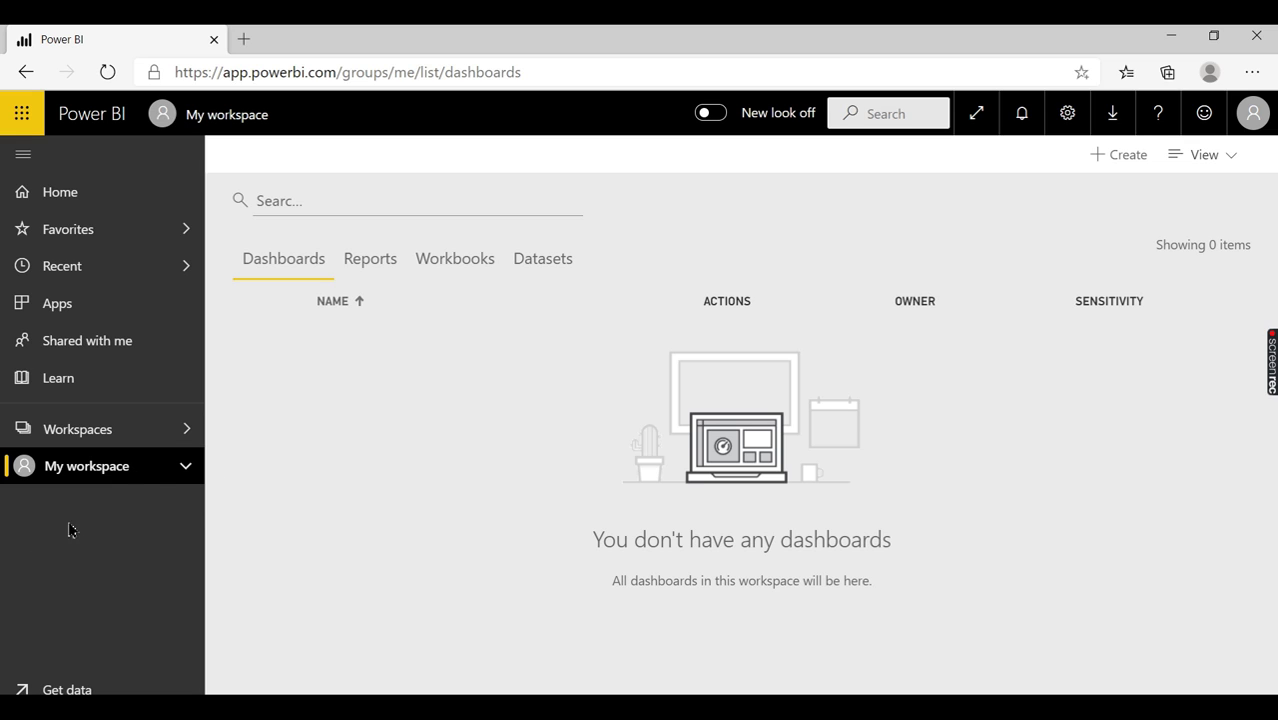
click(137, 436)
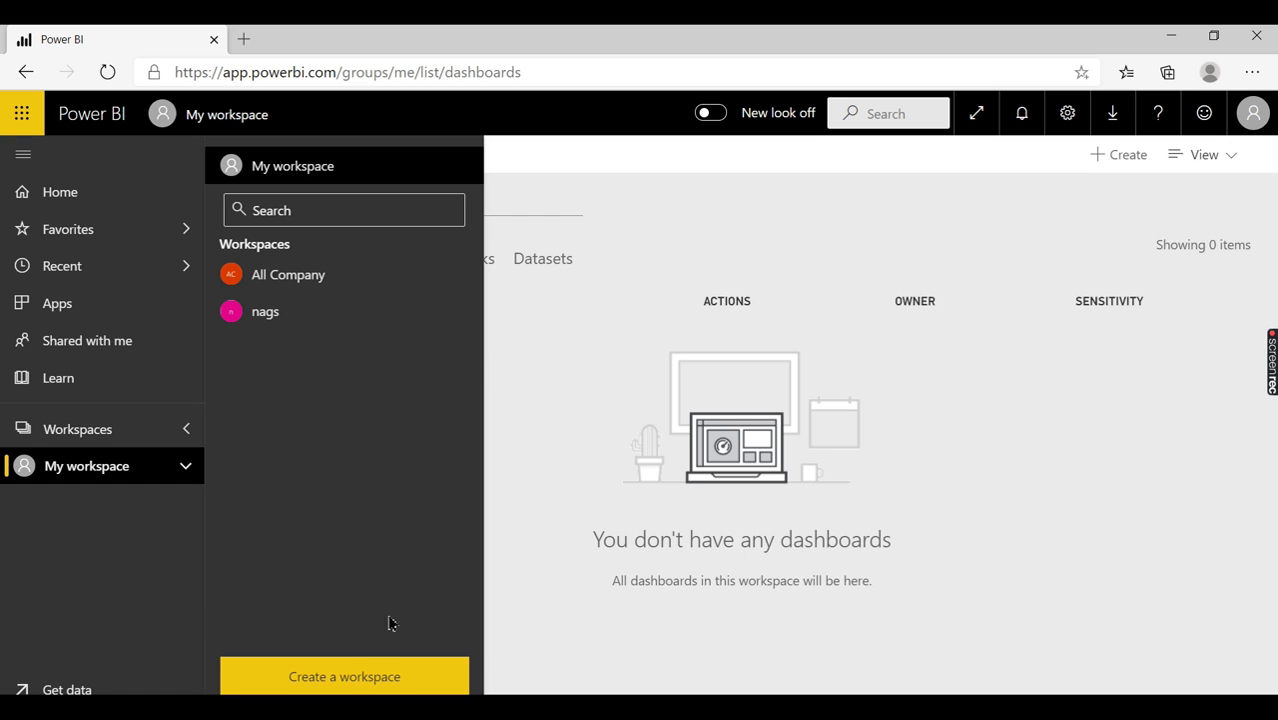
click(359, 678)
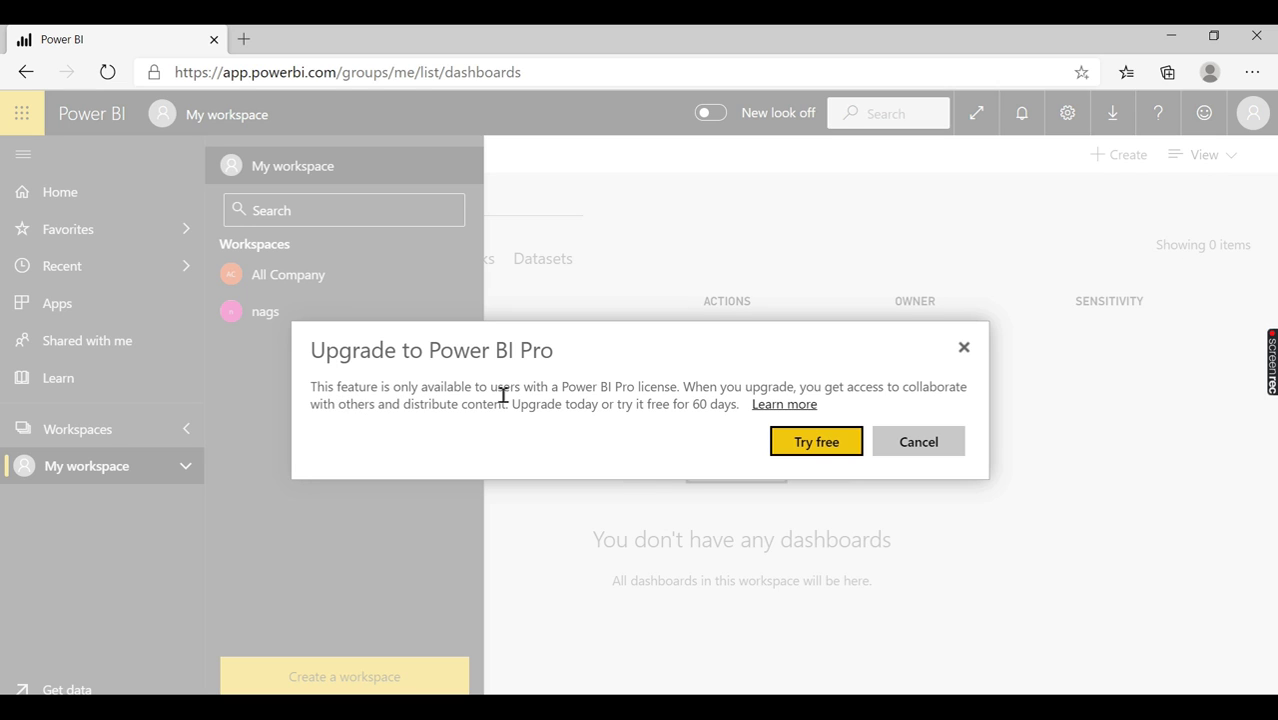
click(966, 347)
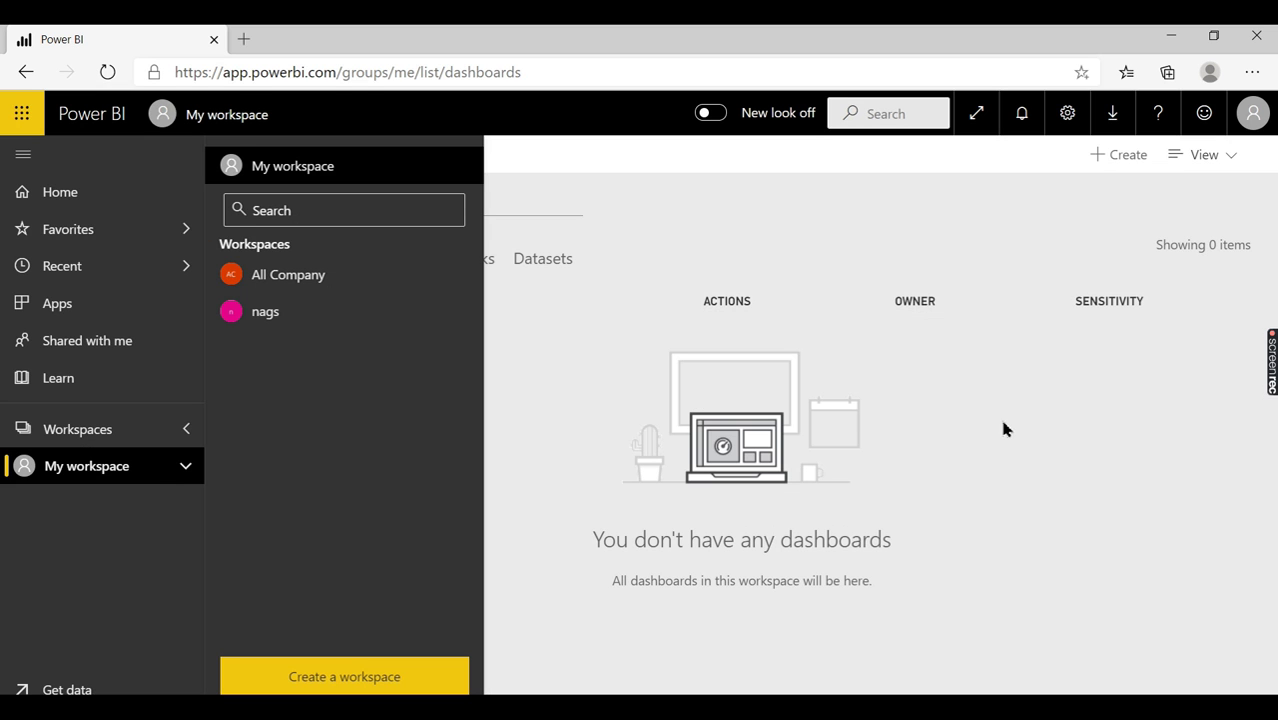
click(516, 381)
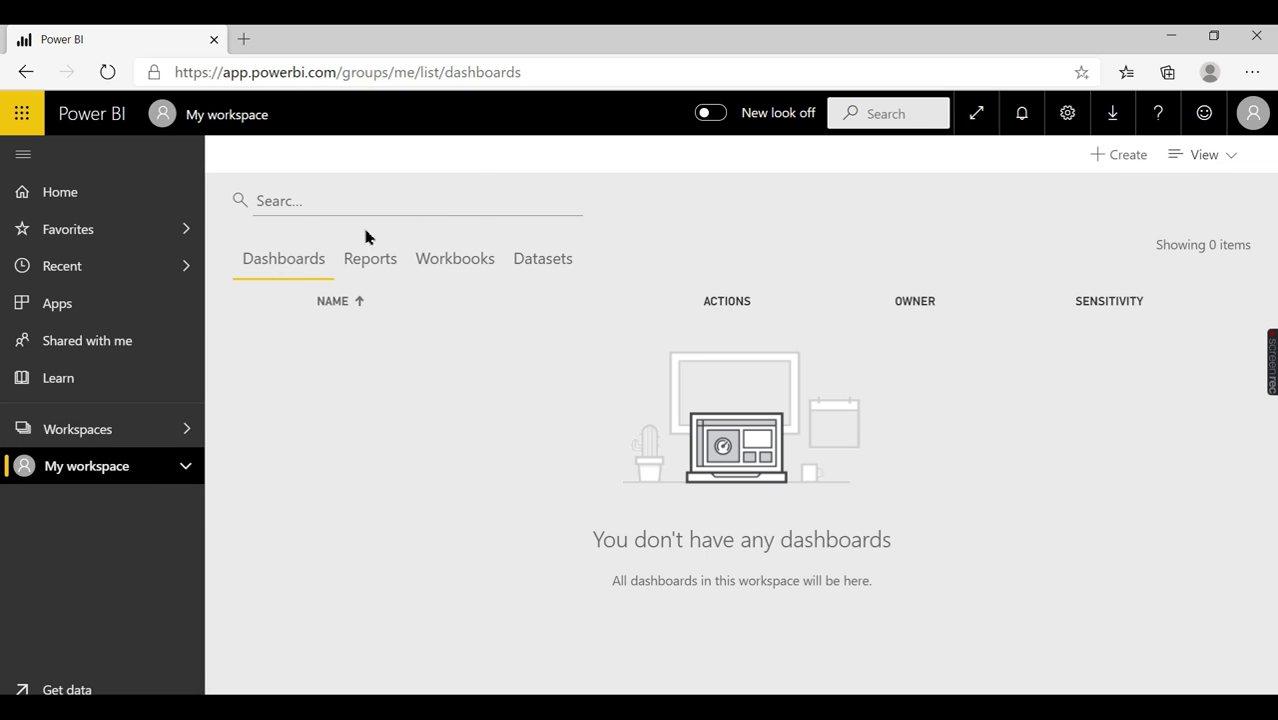
Browse the workspace's Workbooks, Datasets and Reports lists
click(494, 260)
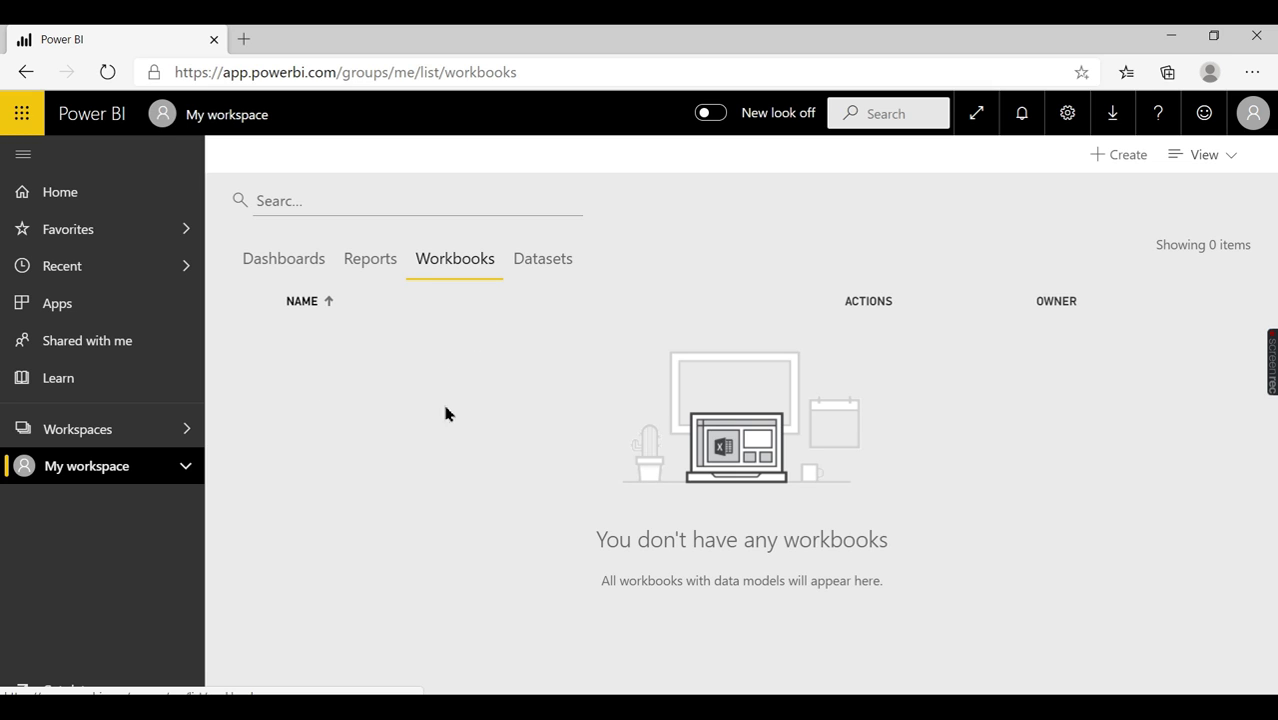
click(558, 268)
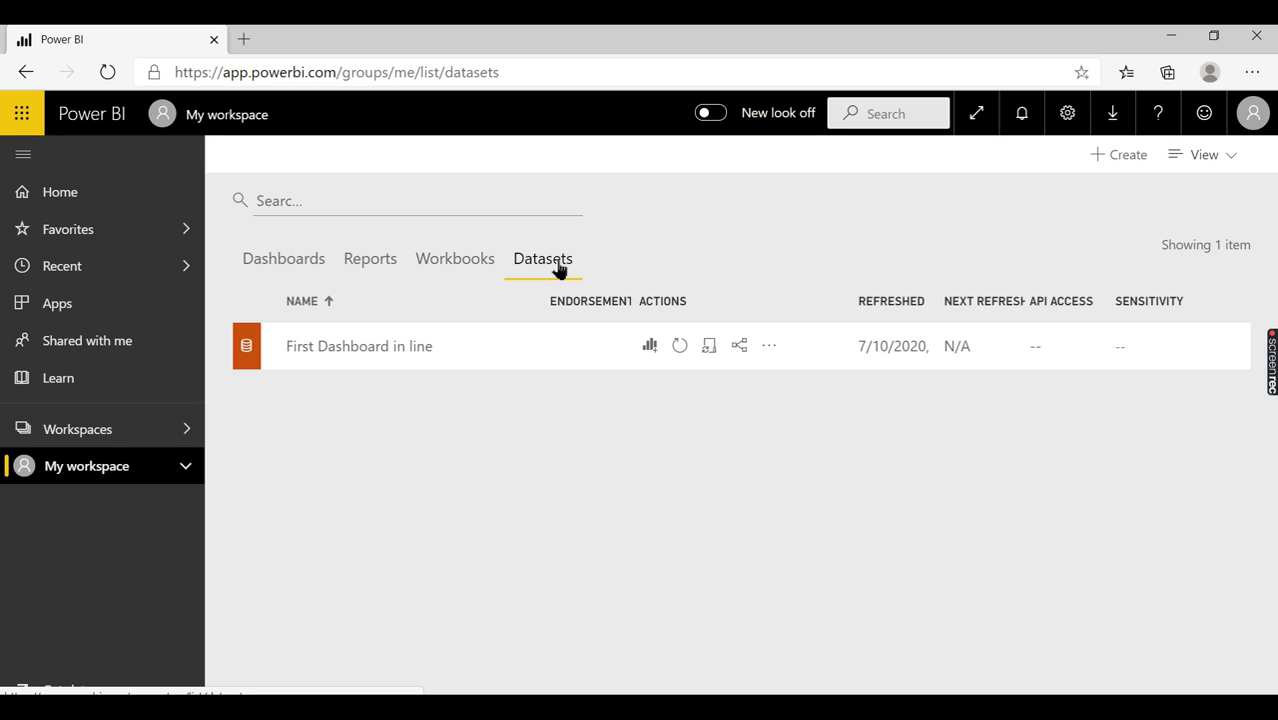
click(391, 261)
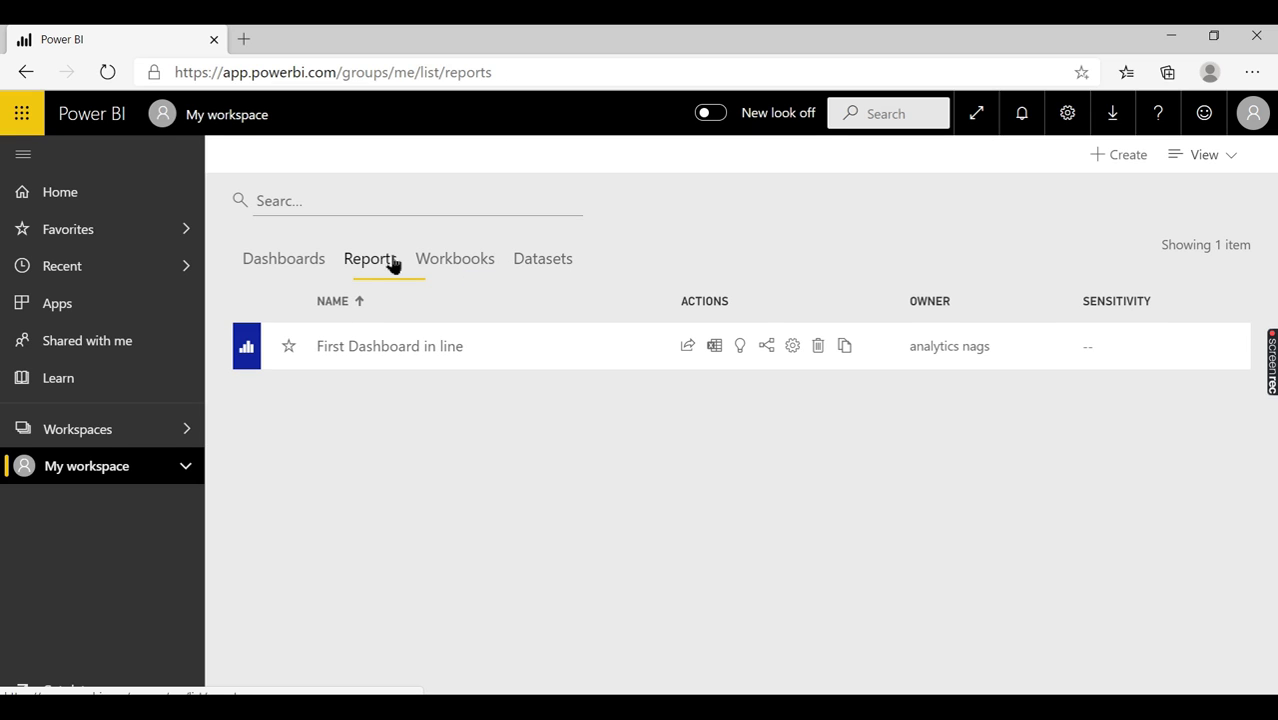
Open the First Dashboard in line report, then start a blank report from its dataset
click(190, 466)
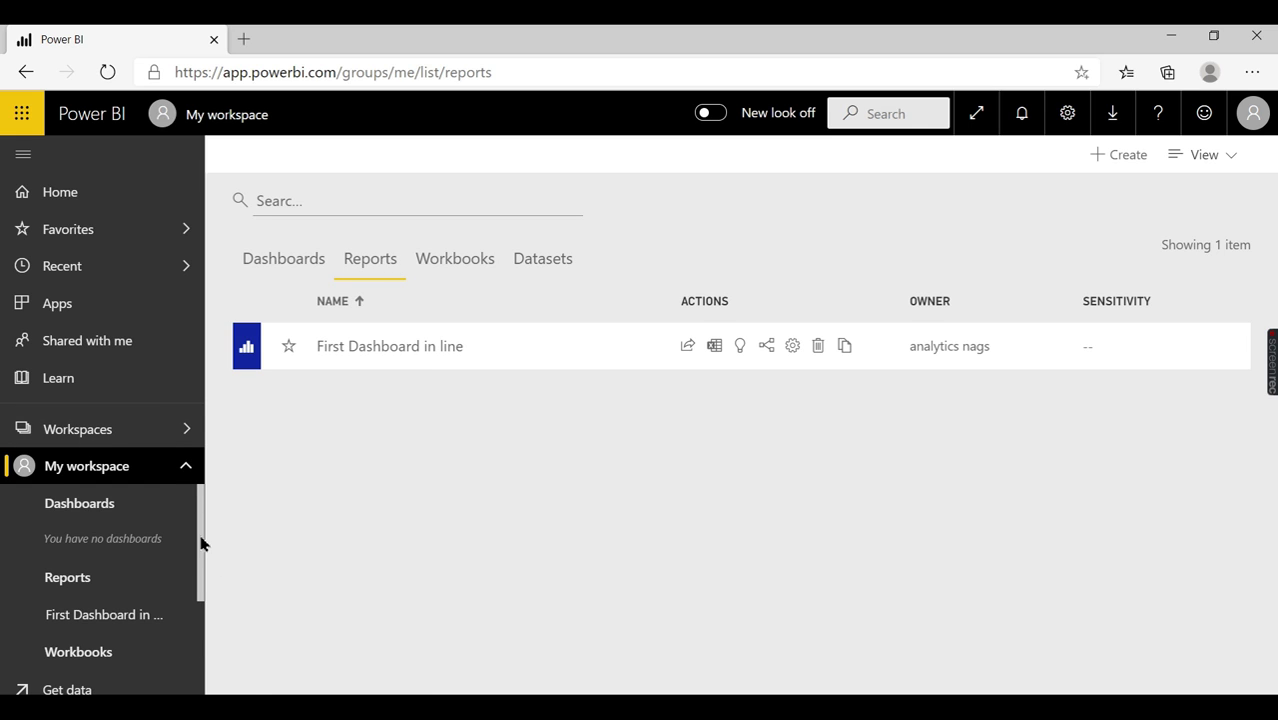
drag(200, 542, 203, 605)
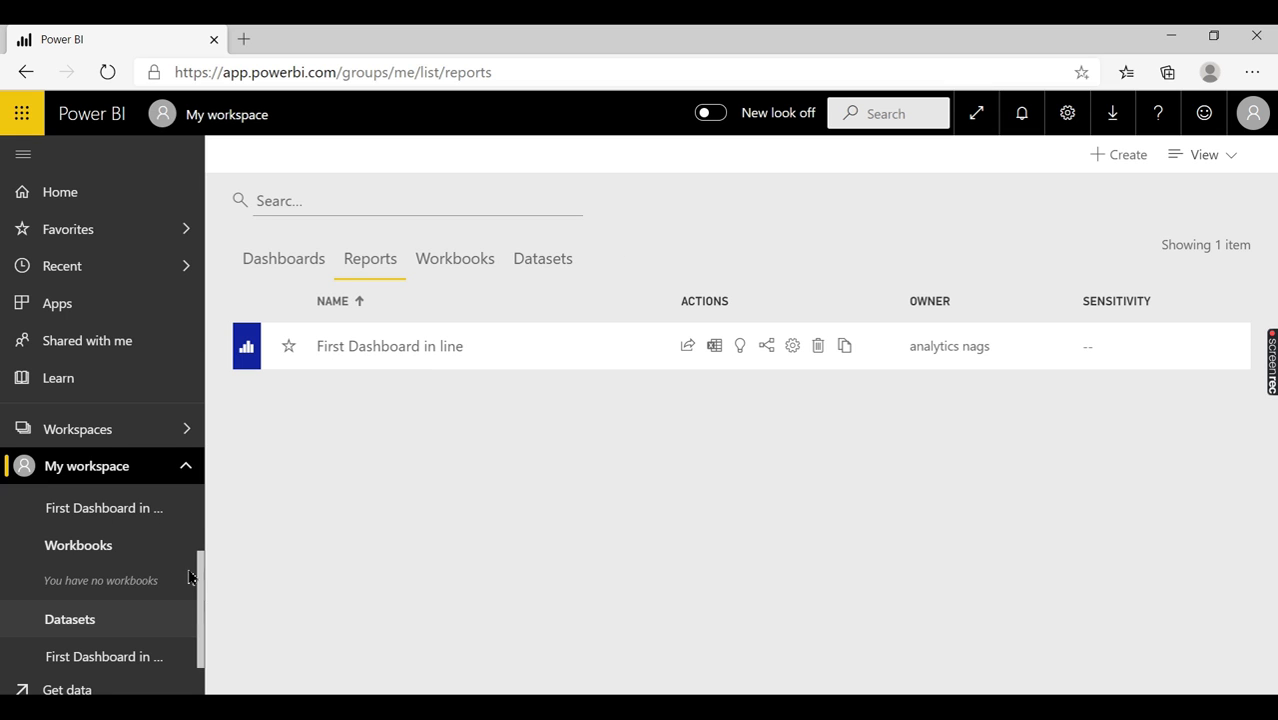
drag(201, 575, 200, 553)
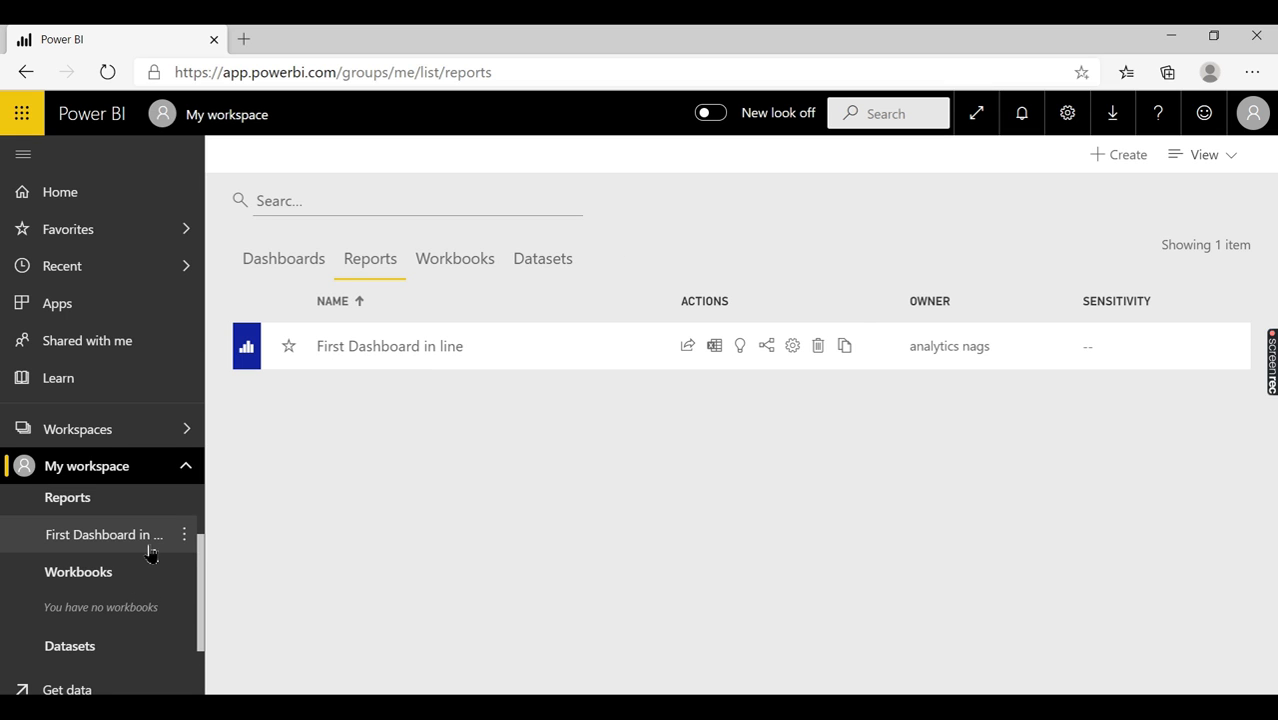
click(150, 550)
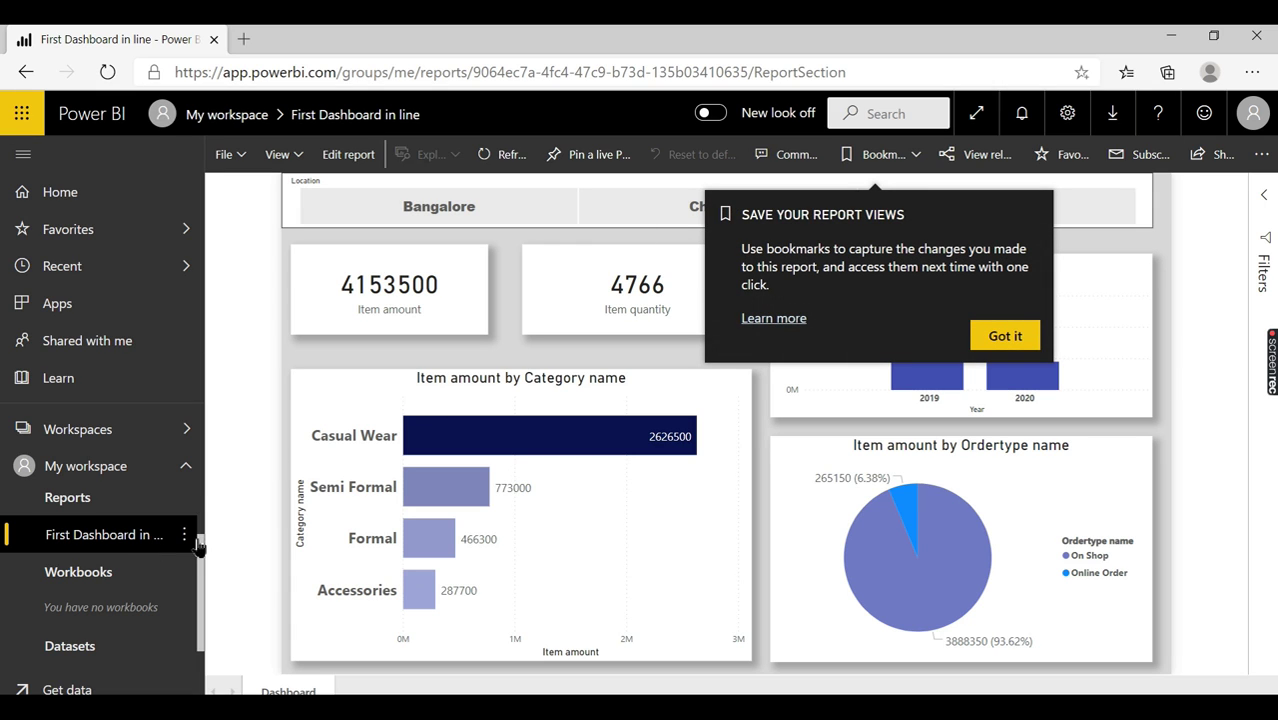
scroll(199, 545, down, 1)
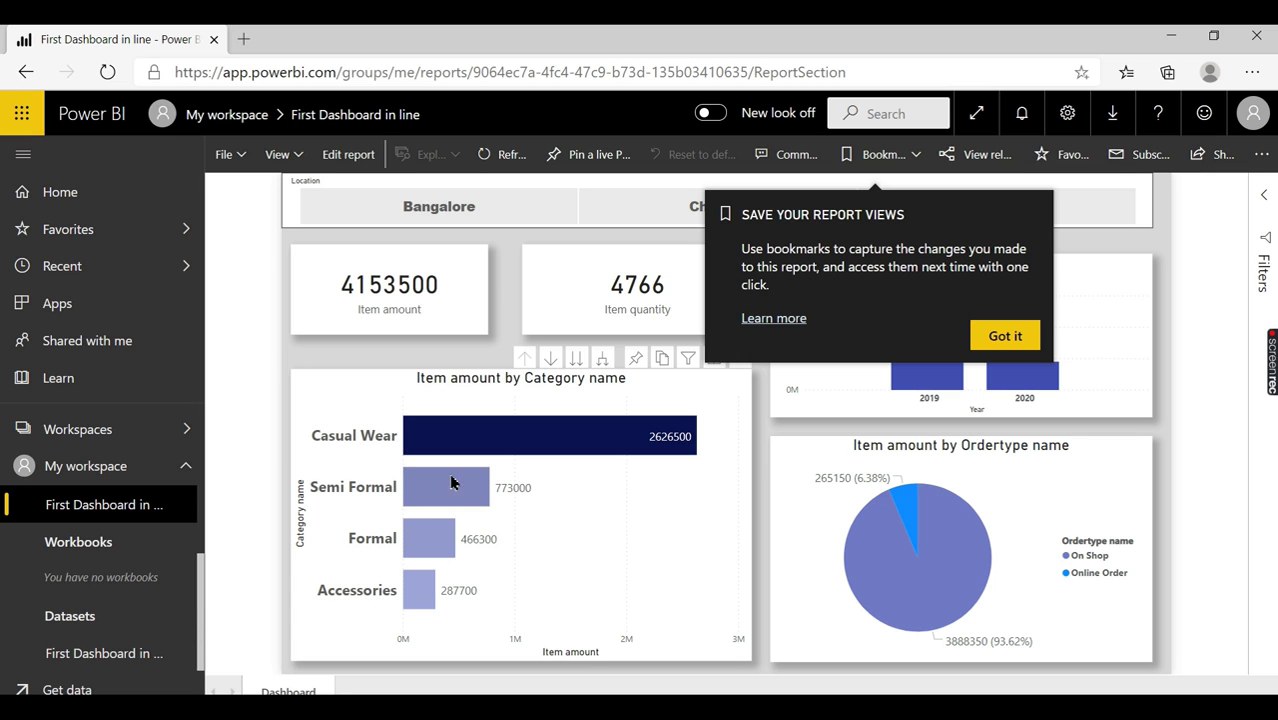
click(1008, 337)
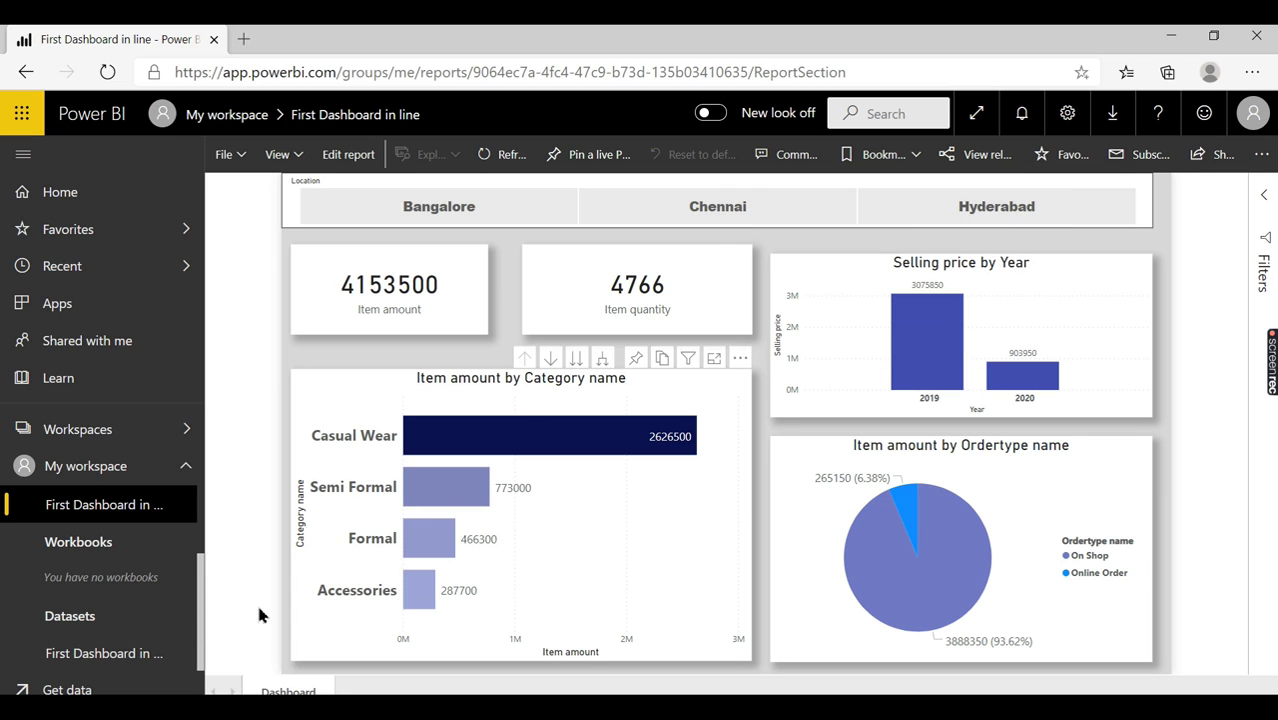
click(93, 662)
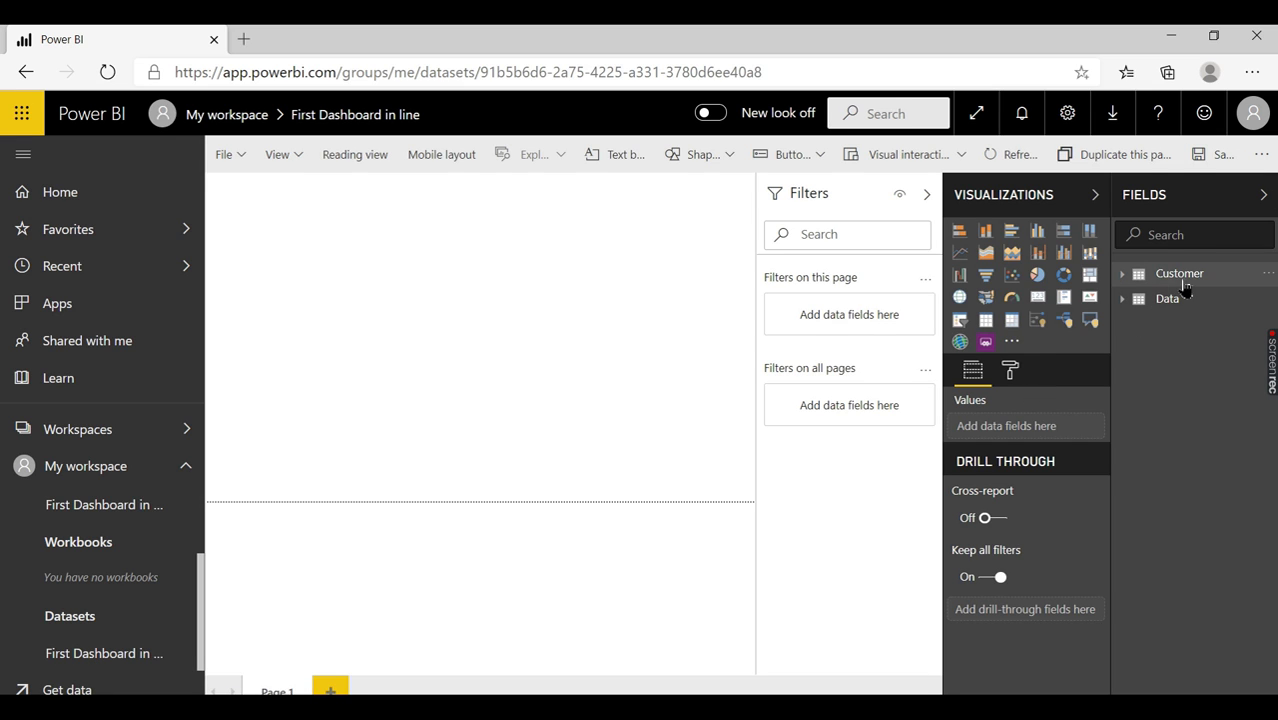
Peek at the Data table fields, collapse the Fields and Visualizations panes, then return to My workspace
click(1122, 300)
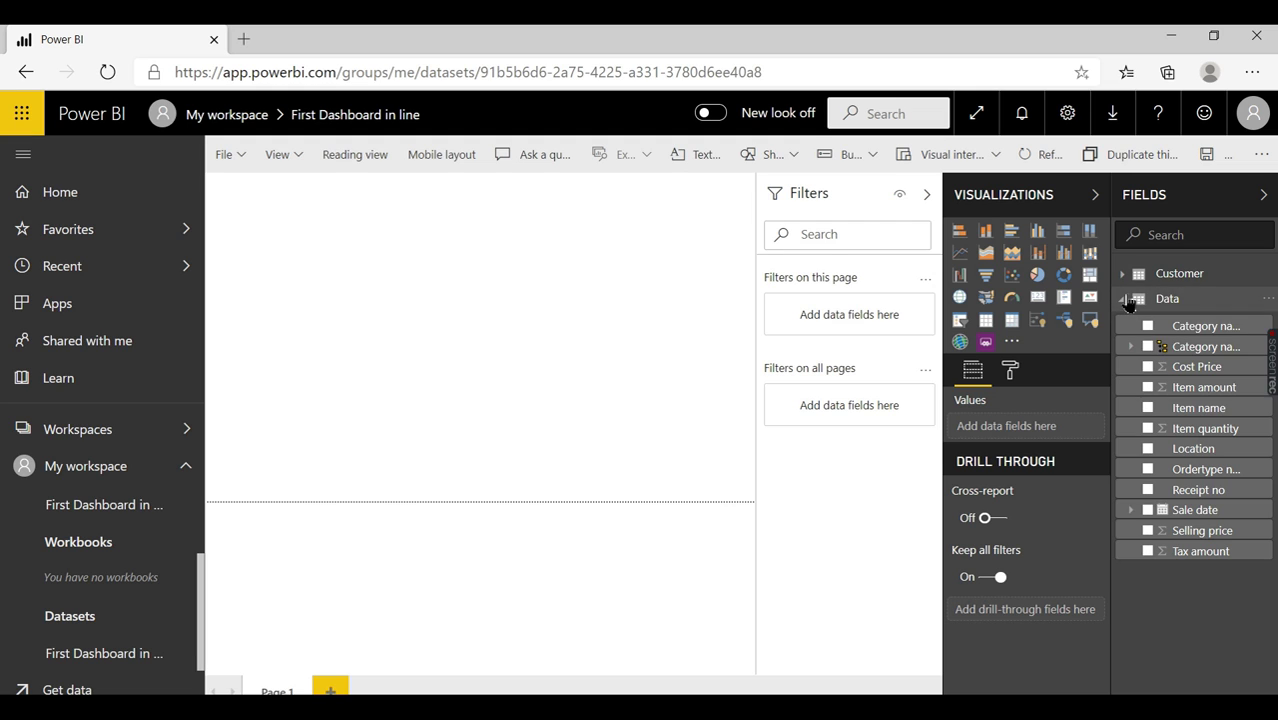
click(1140, 297)
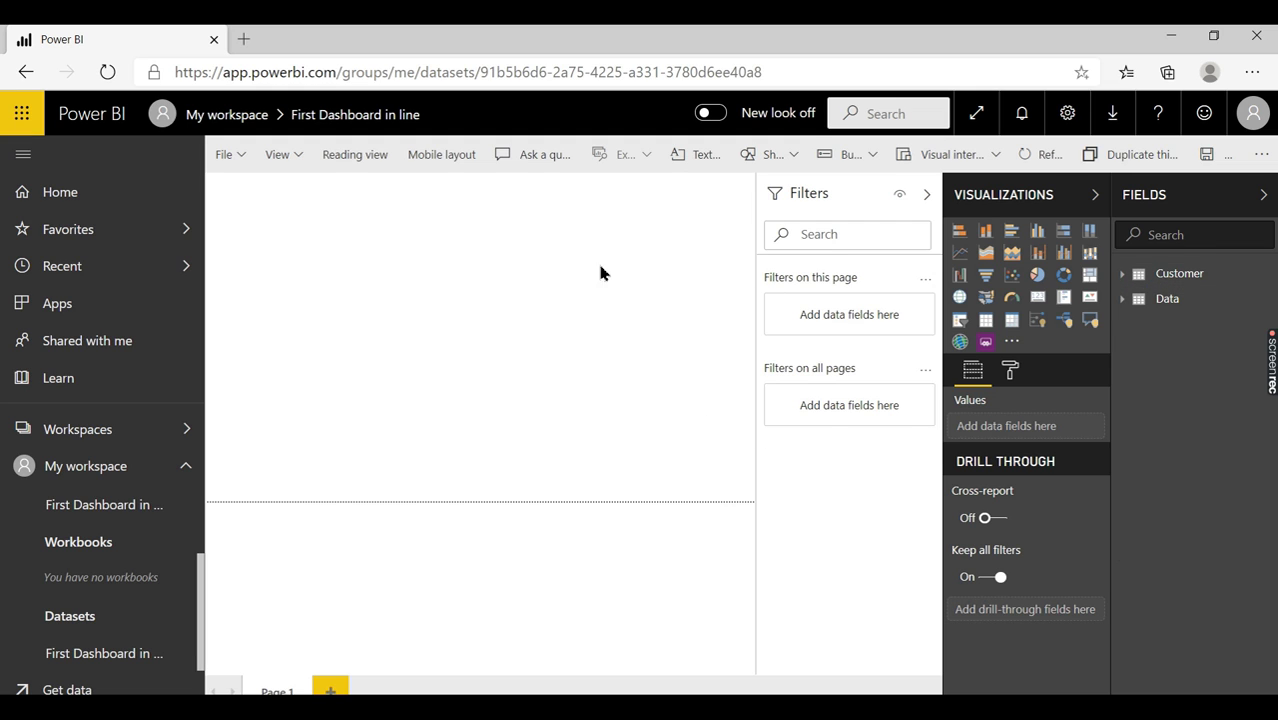
click(1264, 195)
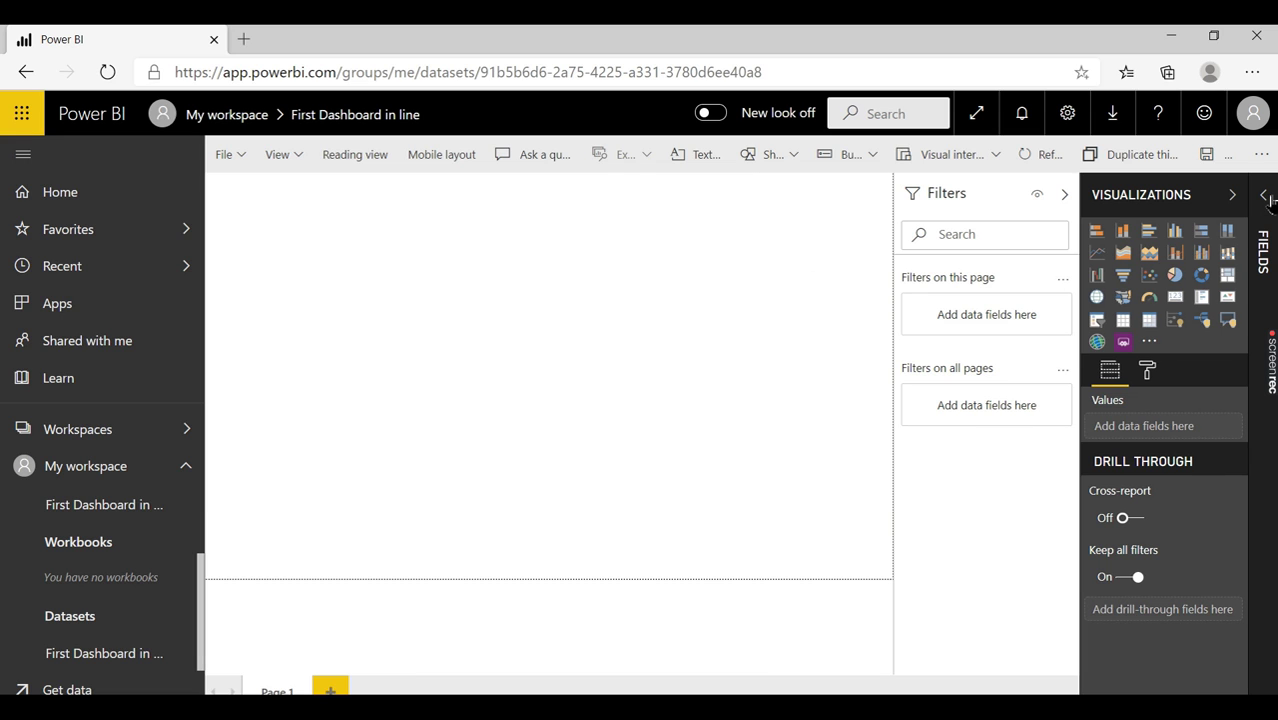
click(1232, 194)
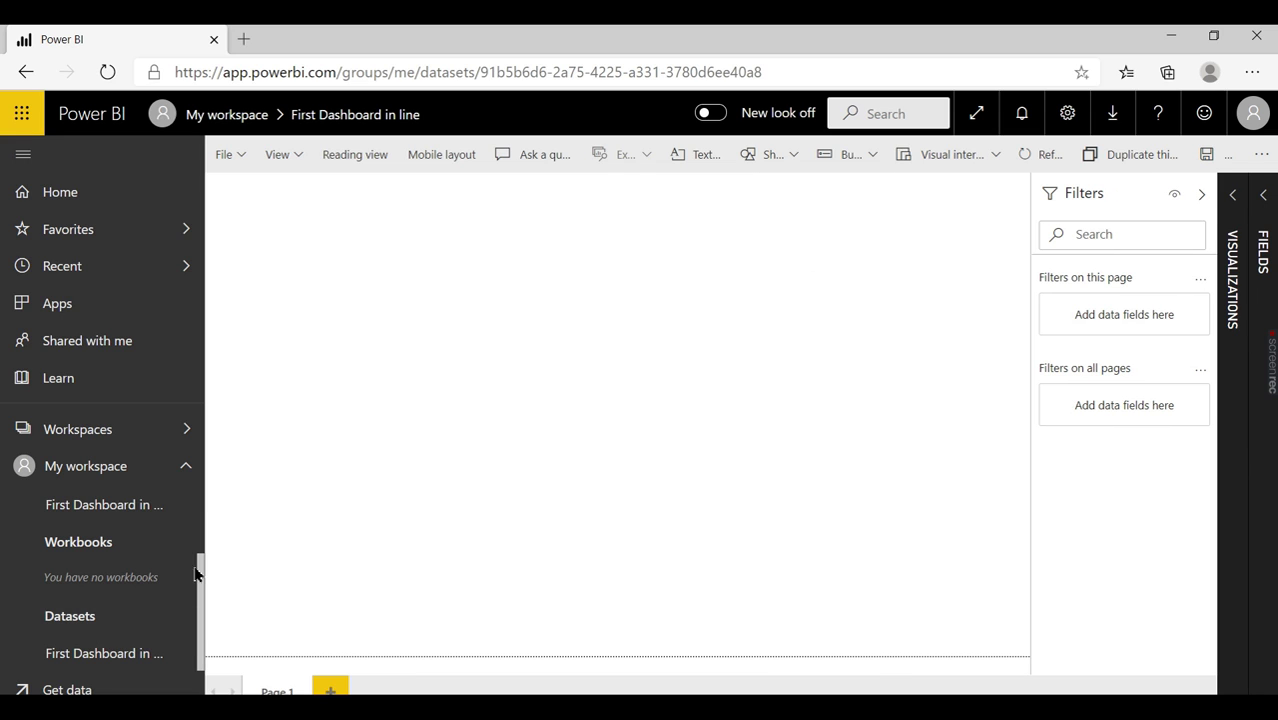
click(134, 662)
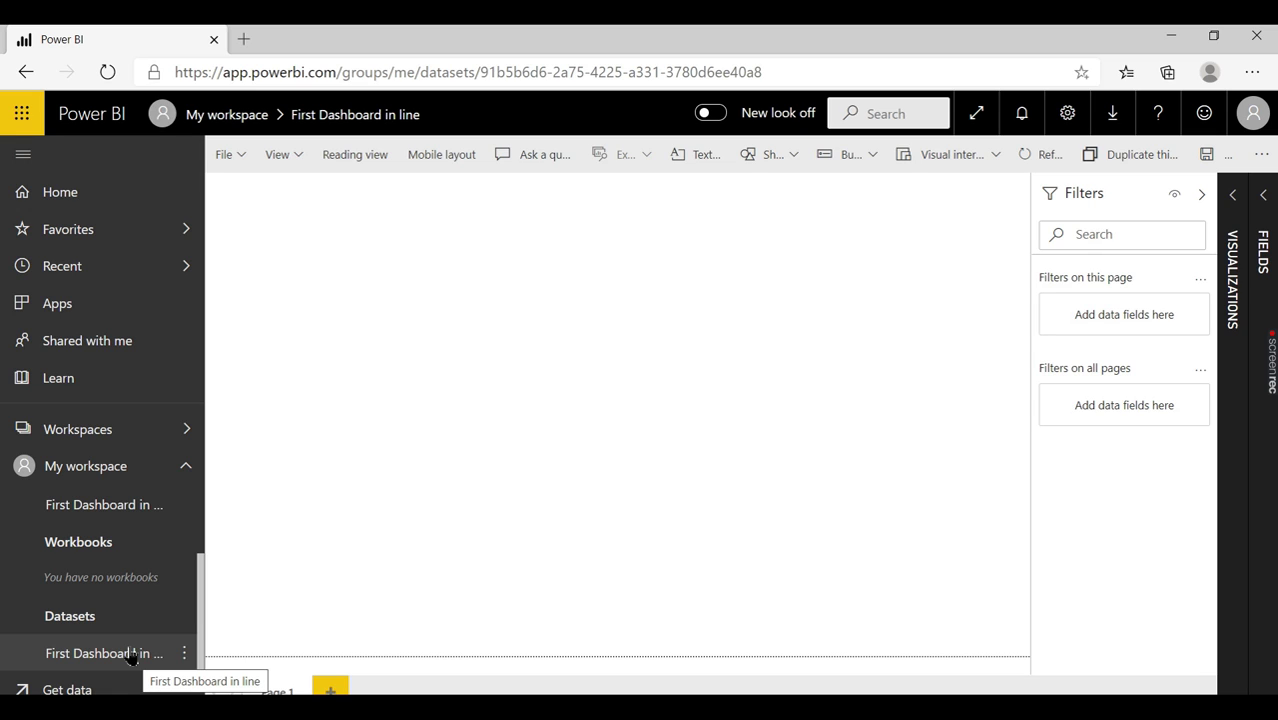
click(130, 467)
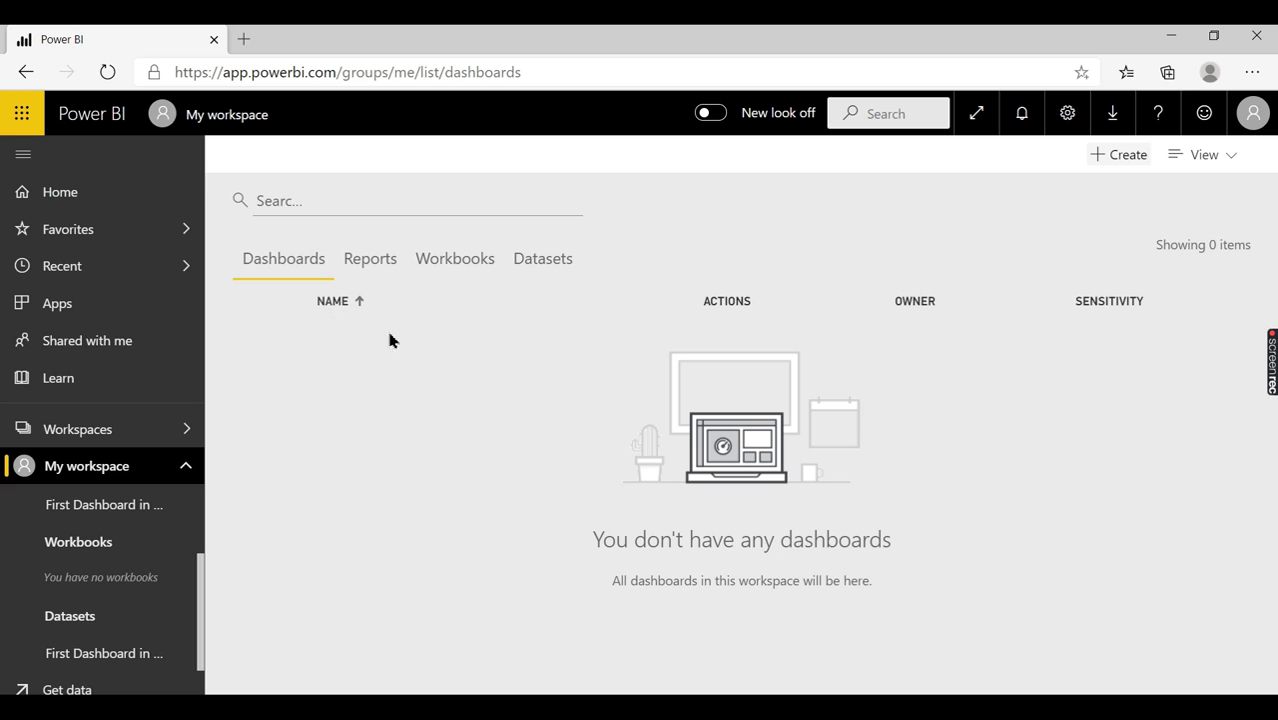
Open the First Dashboard in line report from the Reports list, then revisit My workspace
click(388, 258)
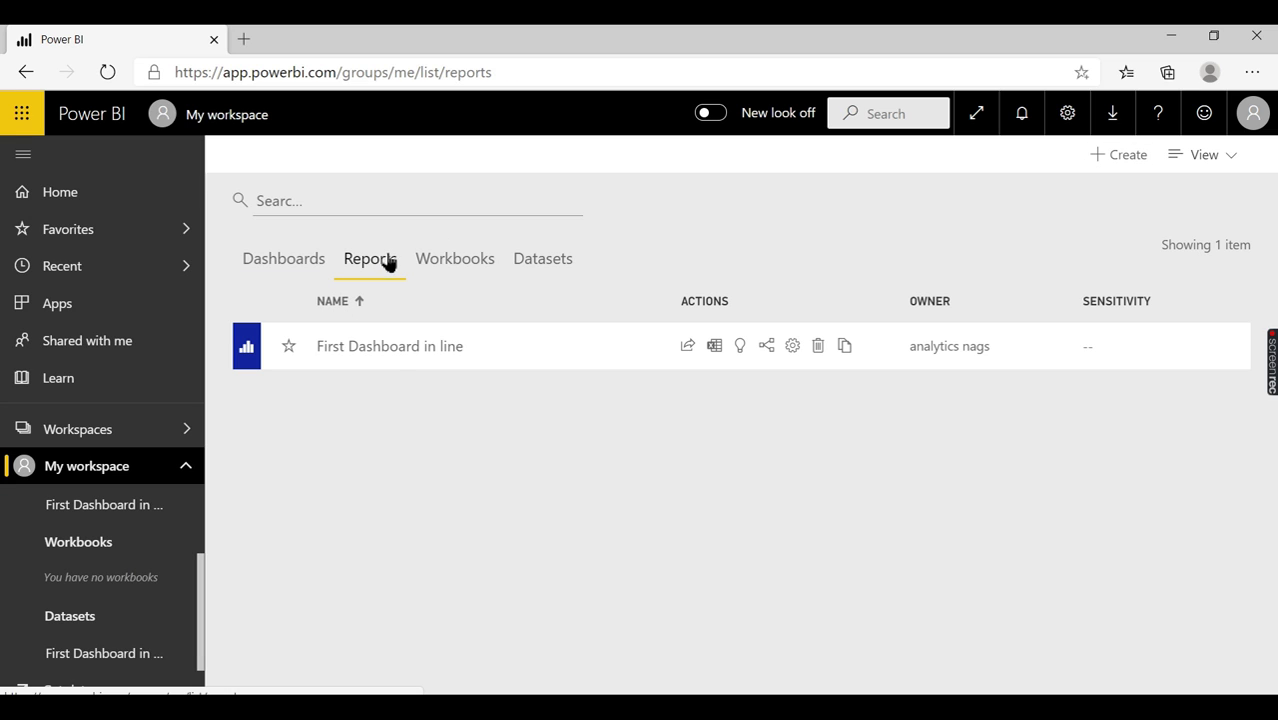
click(362, 346)
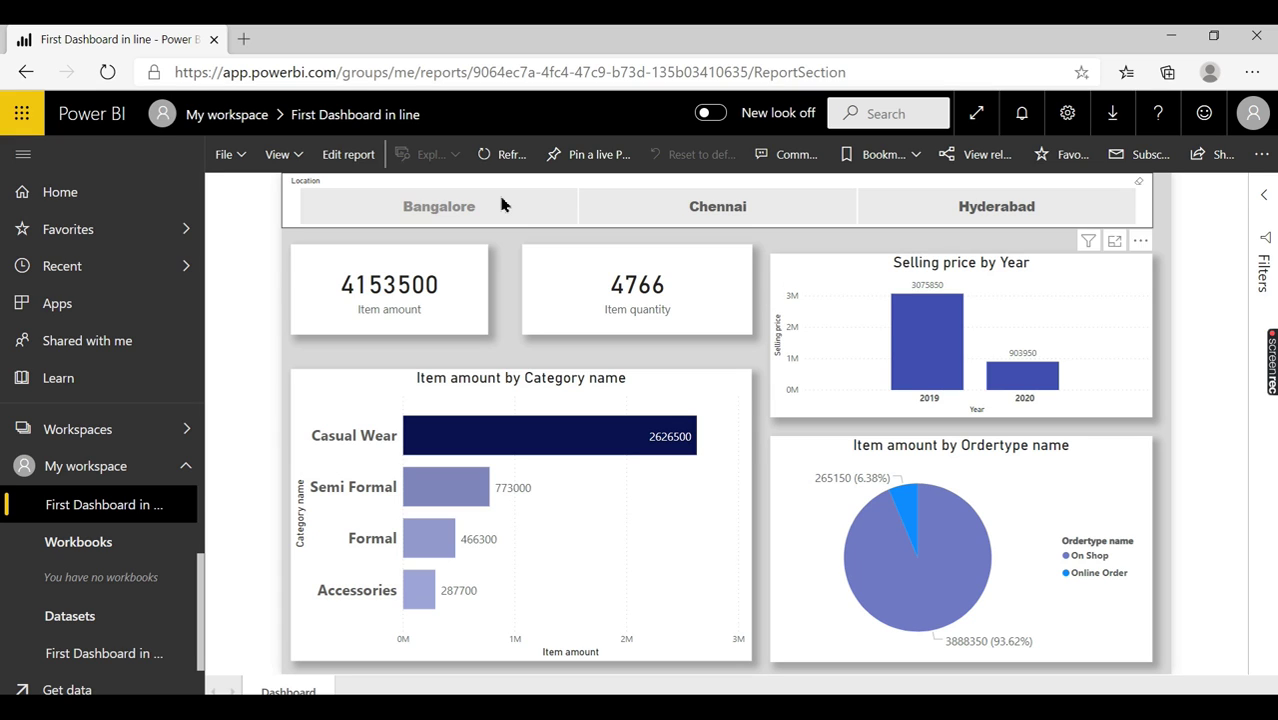
mouse_move(354, 372)
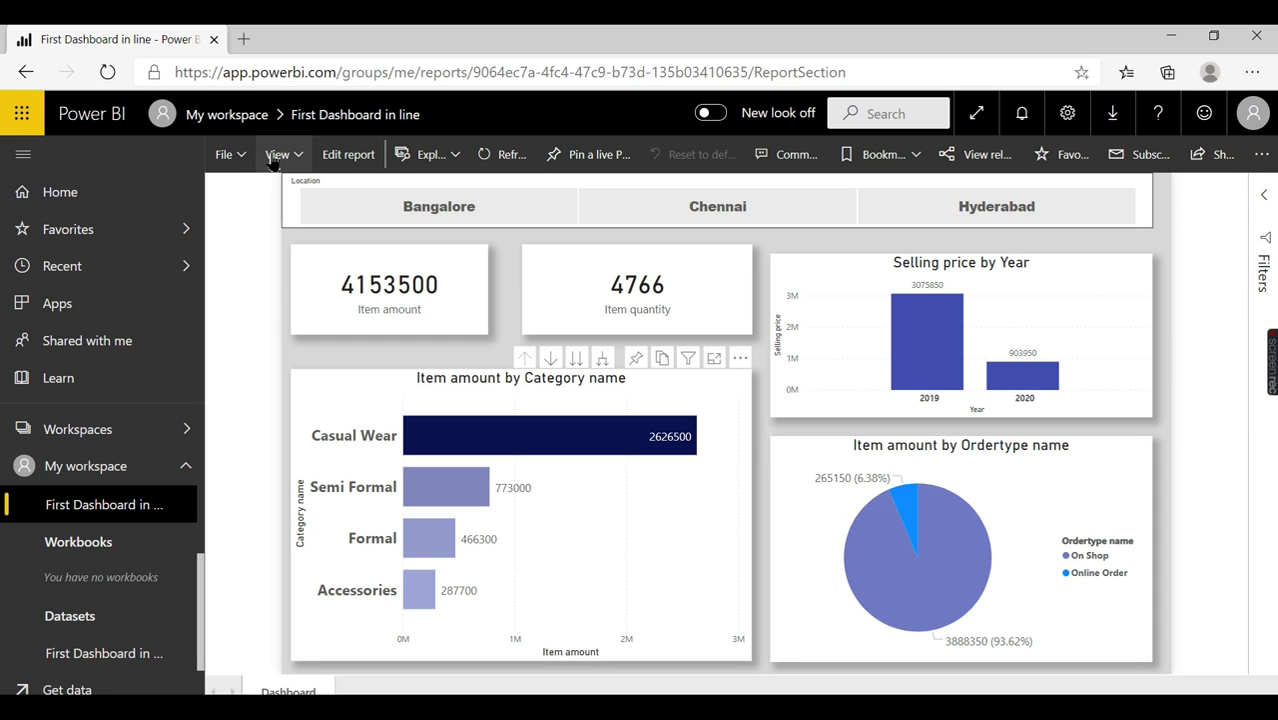
click(117, 505)
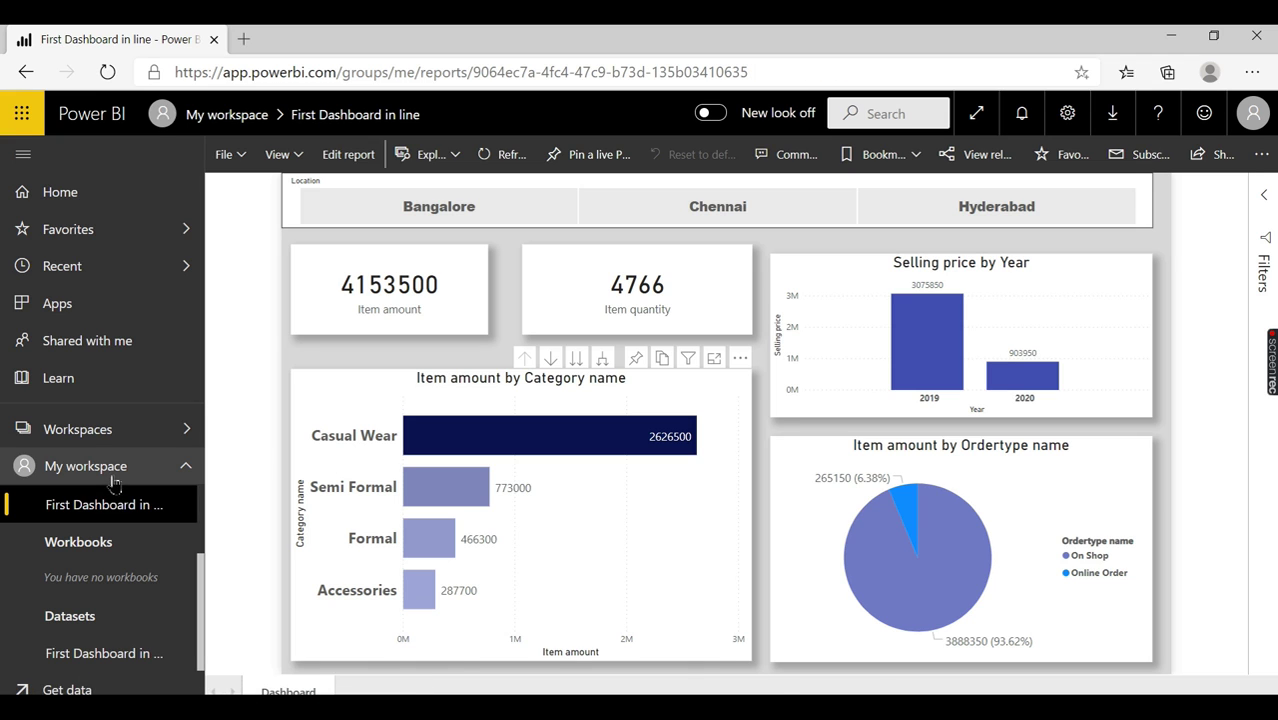
click(112, 474)
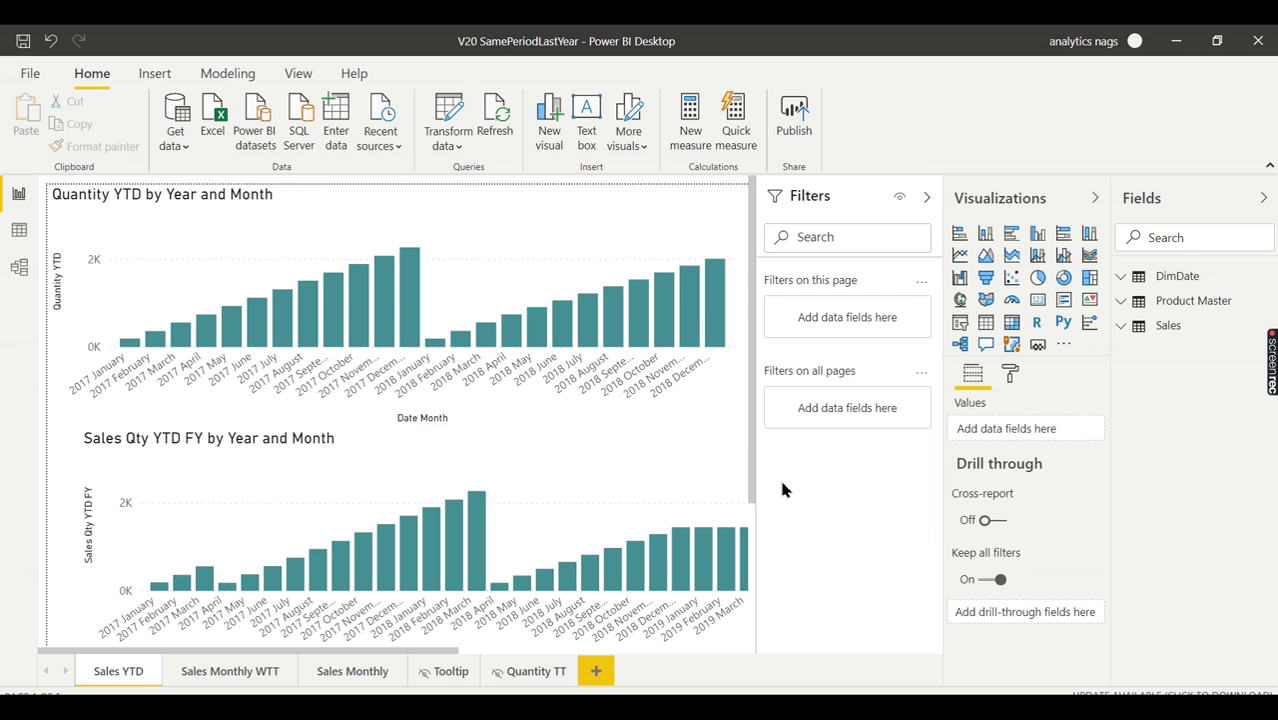
After checking the signed-in account, save V20 SamePeriodLastYear.pbix and publish it to My workspace
click(1078, 45)
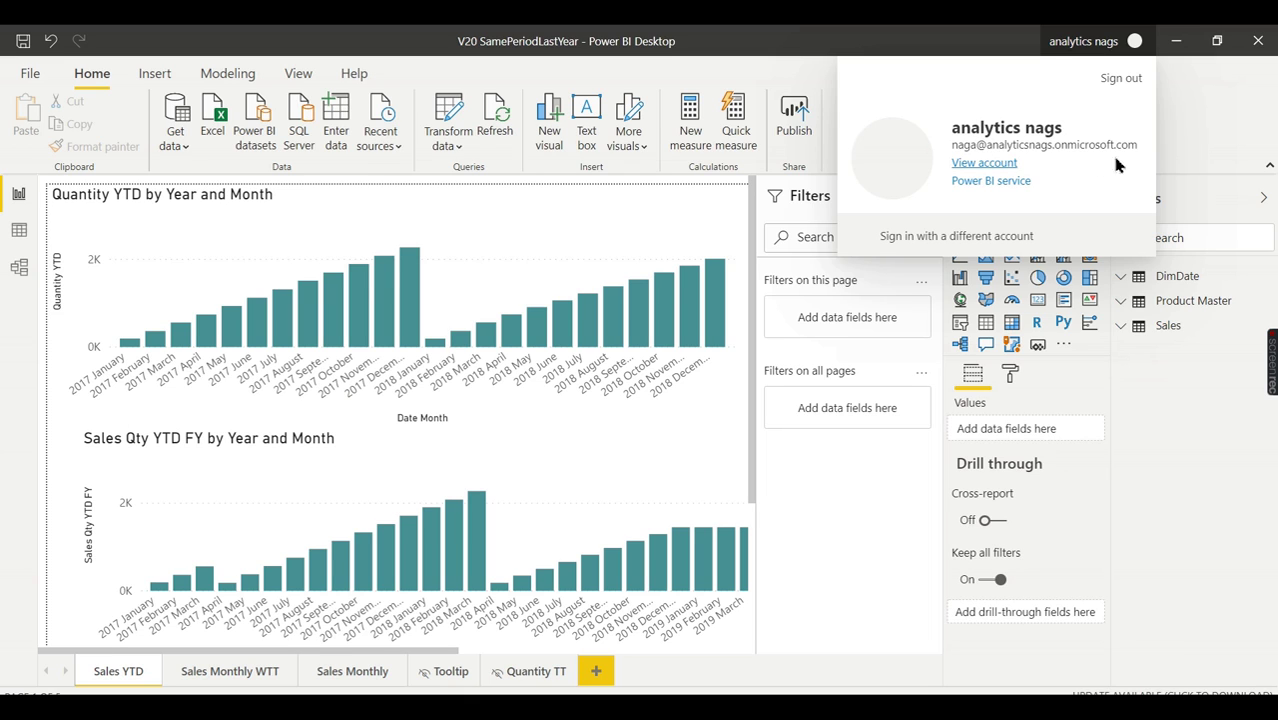
click(1209, 104)
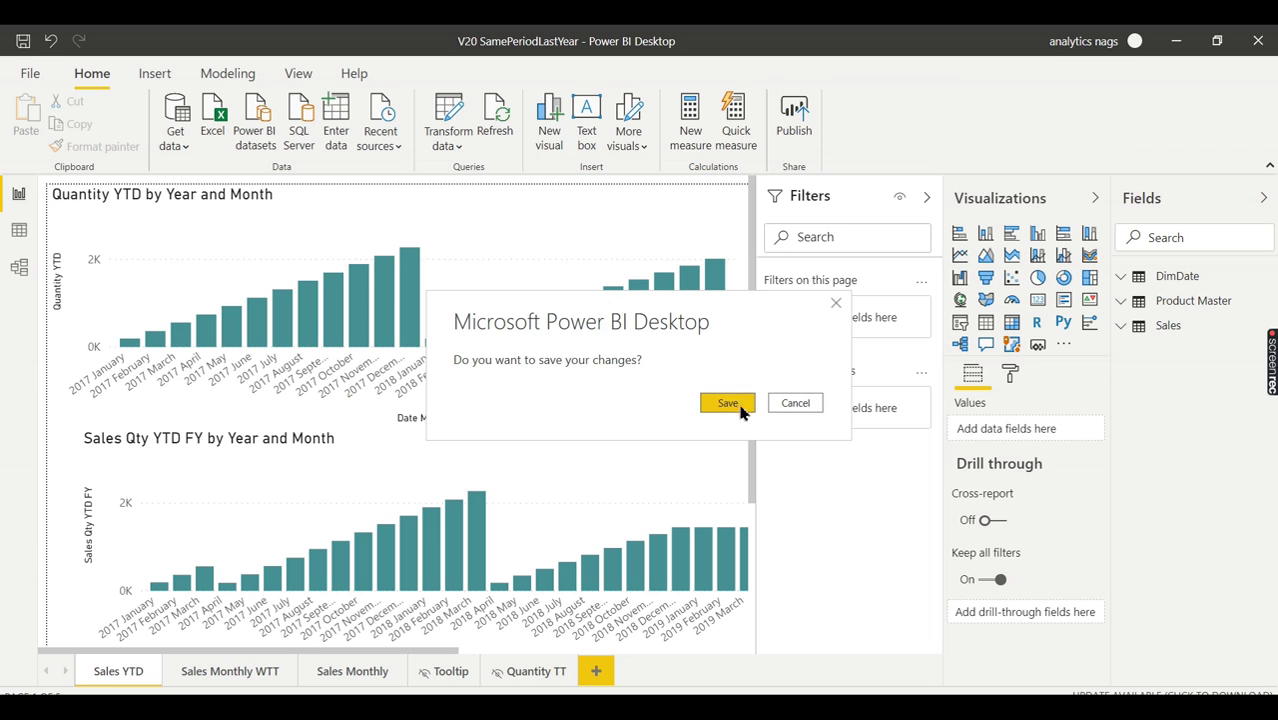
click(710, 403)
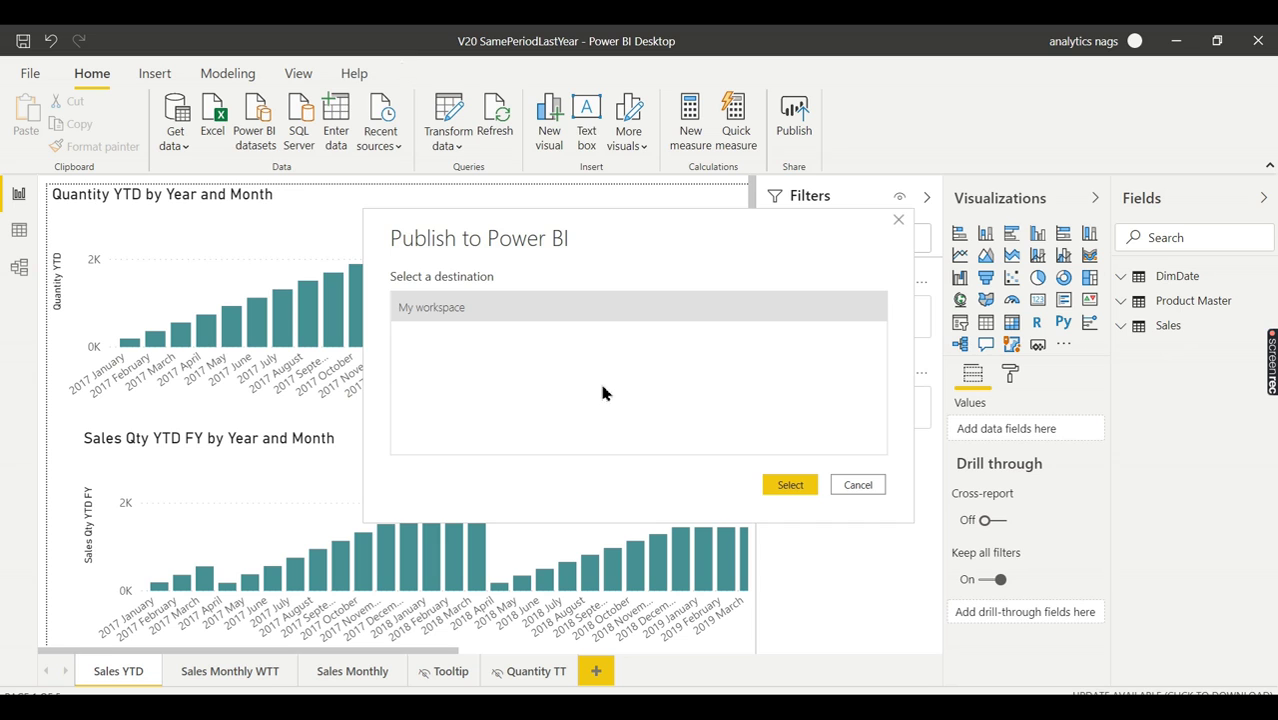
click(792, 490)
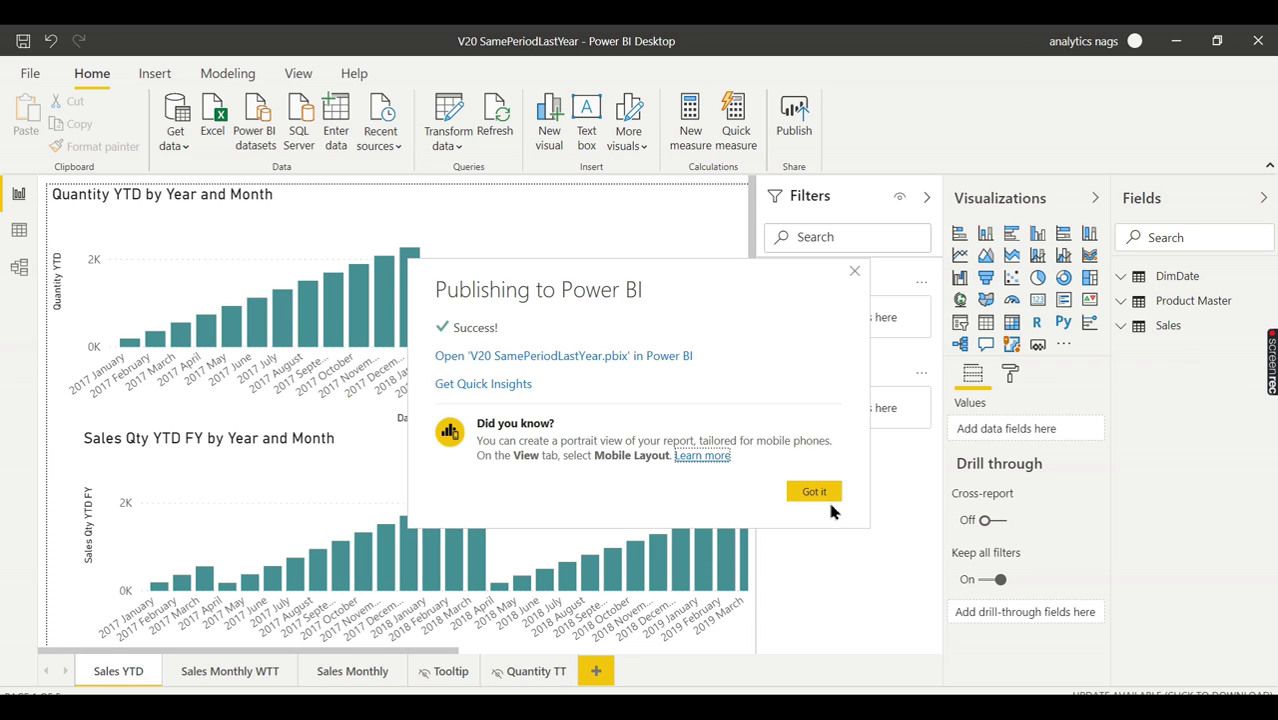
click(795, 497)
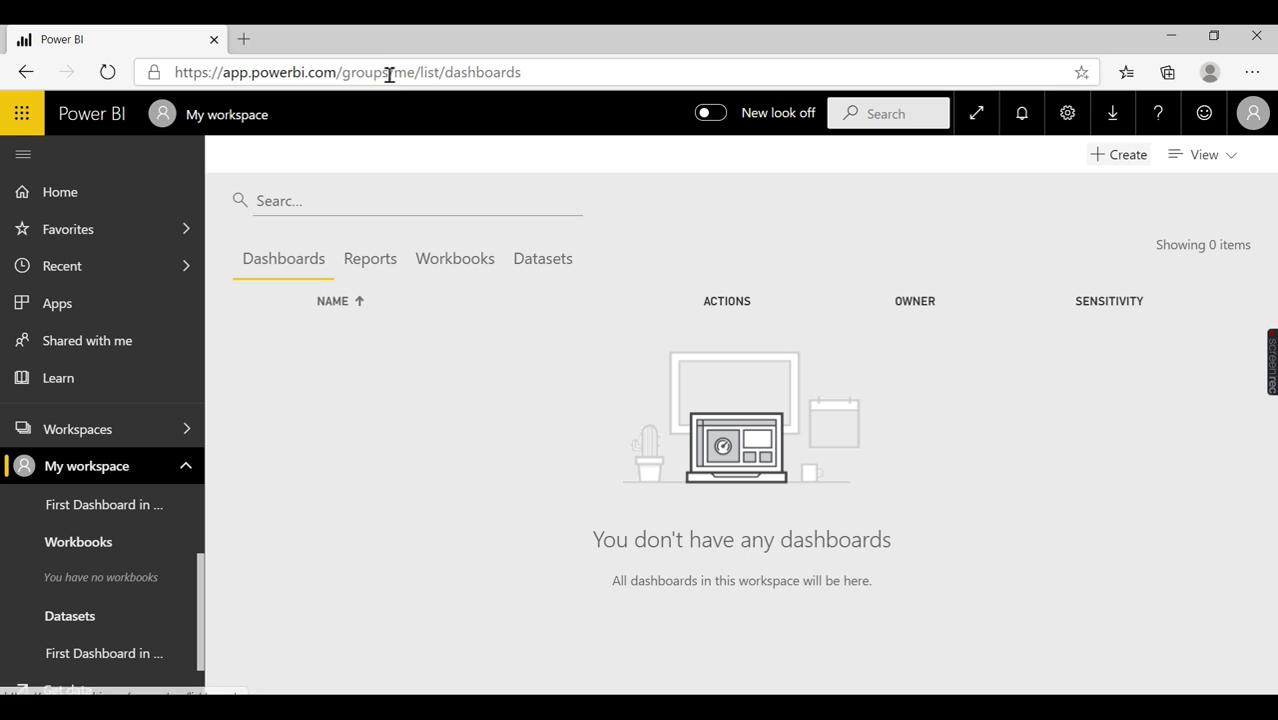
Reload My workspace and check its Datasets, Dashboards and Reports lists for V20 SamePeriodLastYear
click(388, 72)
key(Return)
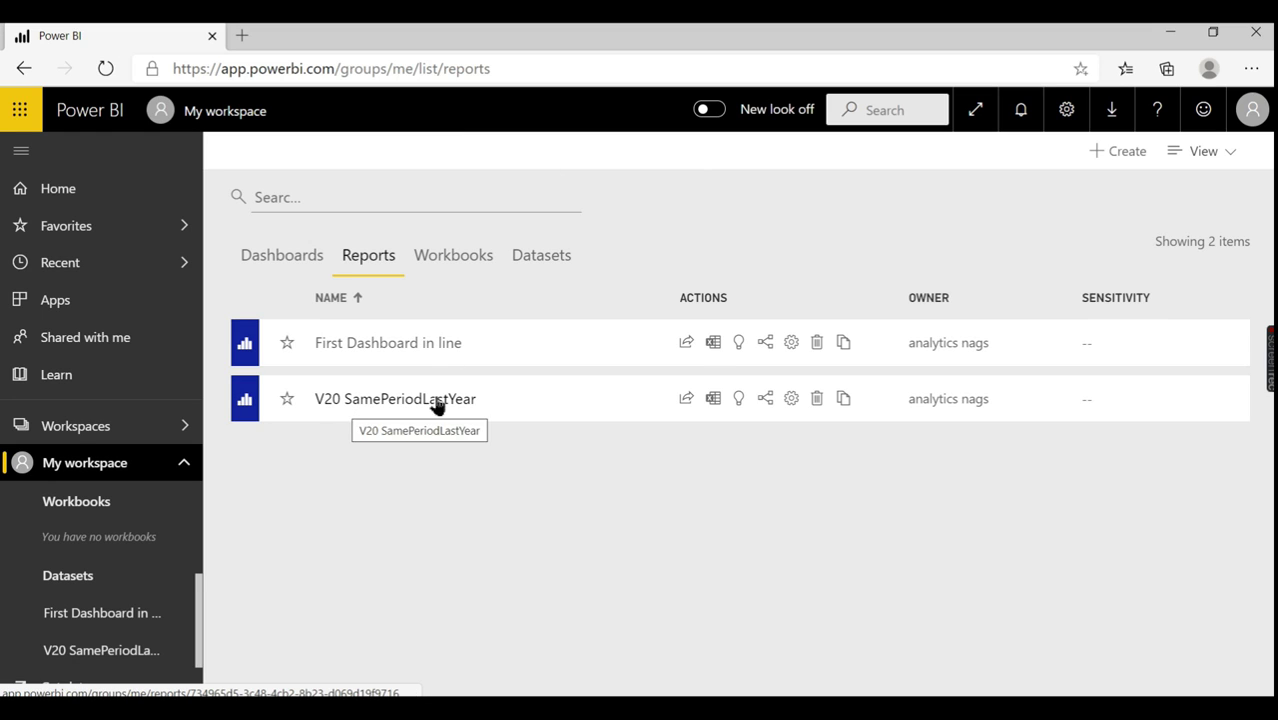
click(535, 256)
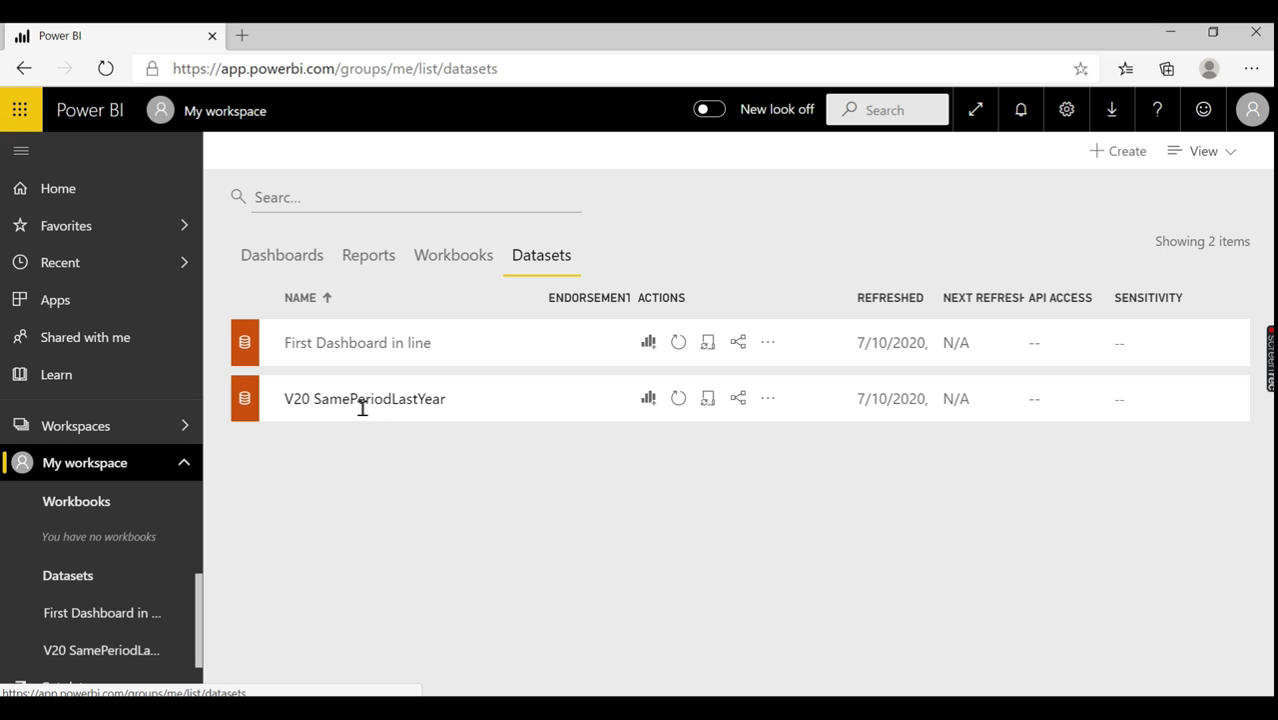
click(372, 257)
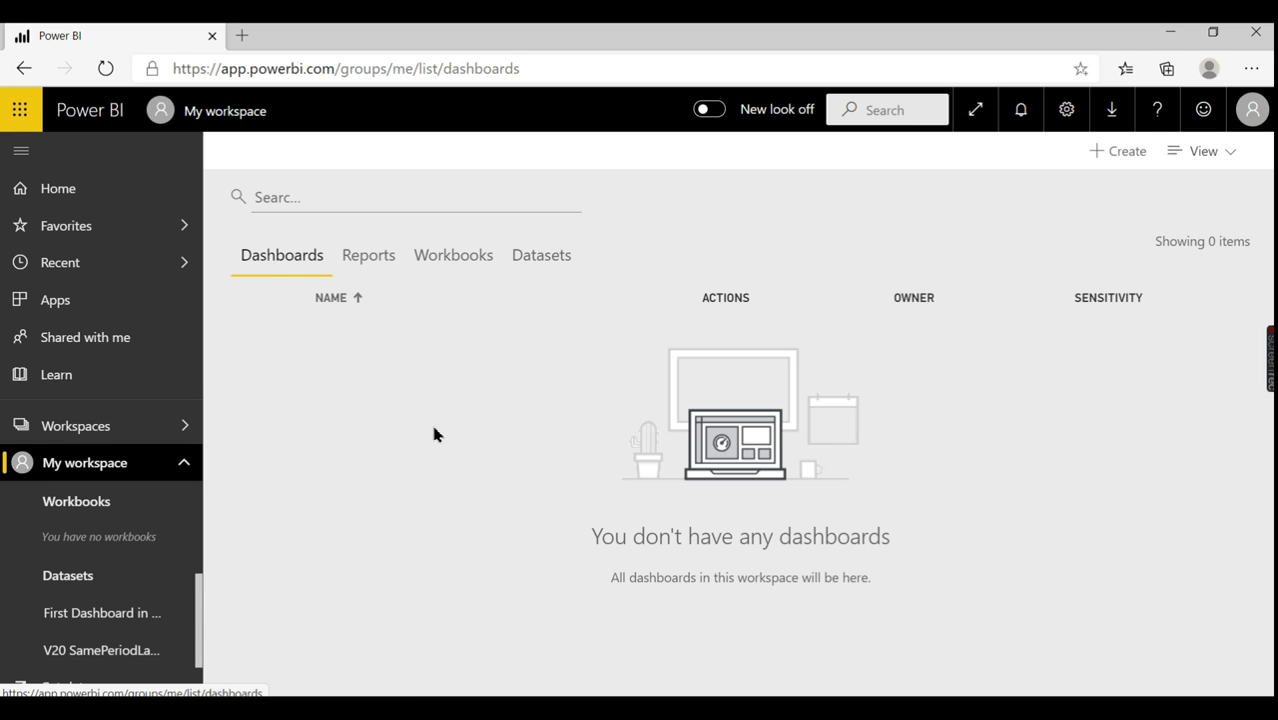
click(368, 262)
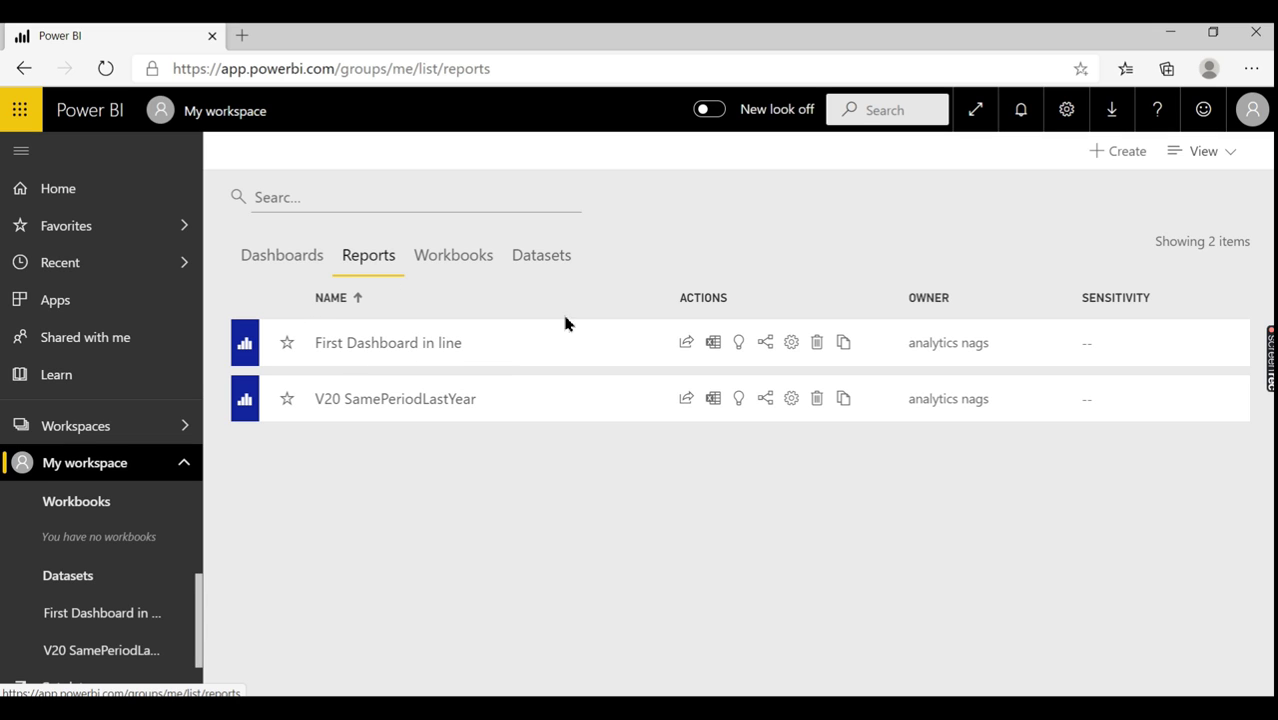
Pin the First Dashboard in line Item amount card to a new dashboard named 'Sales Analysis'
click(432, 347)
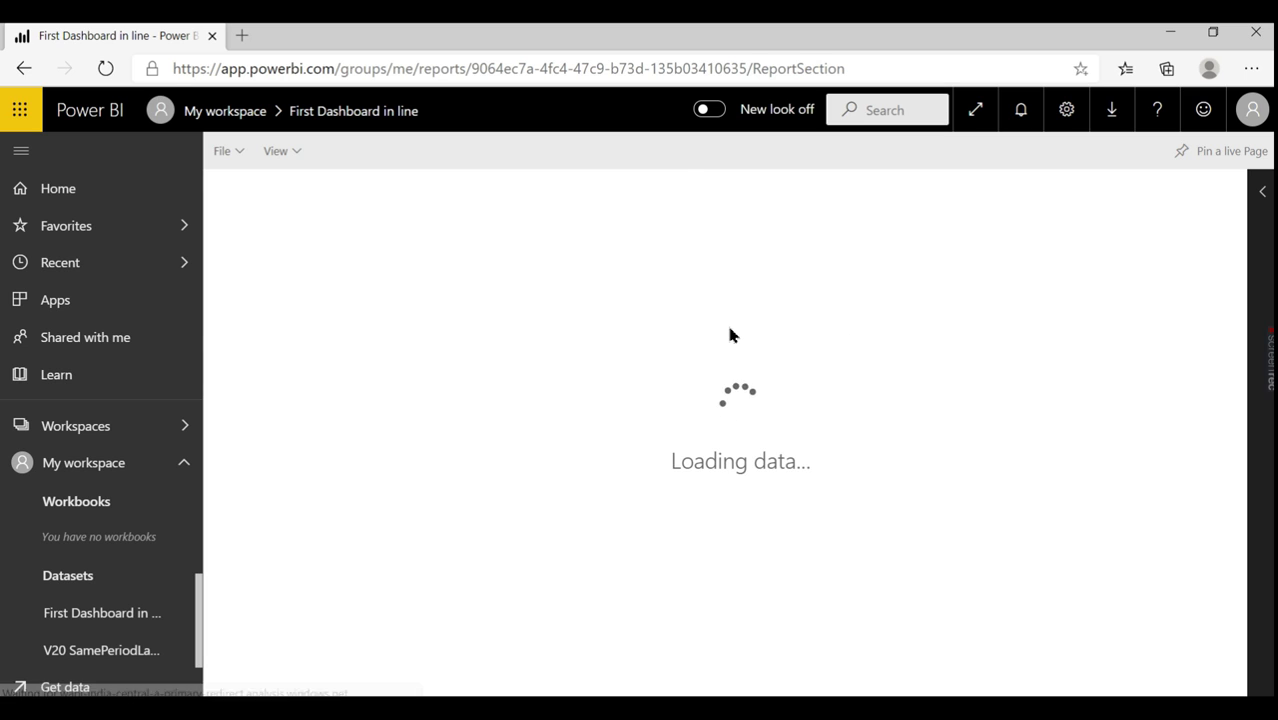
mouse_move(457, 277)
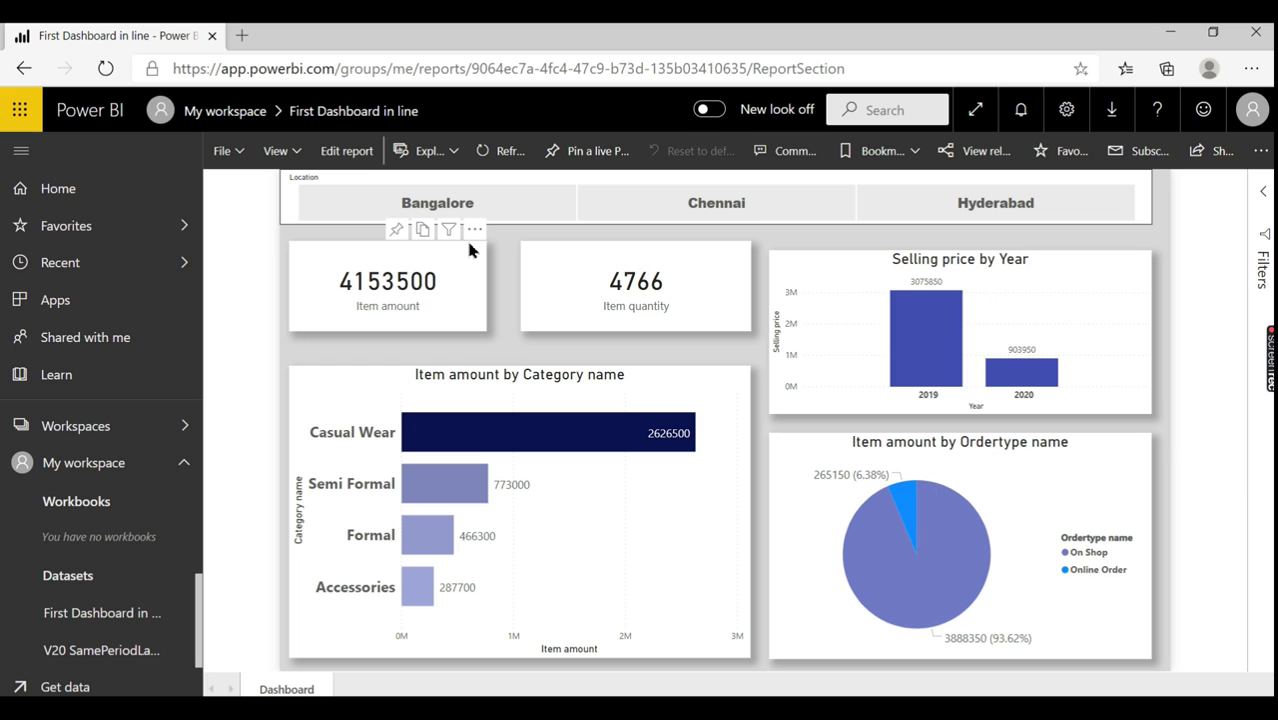
click(397, 232)
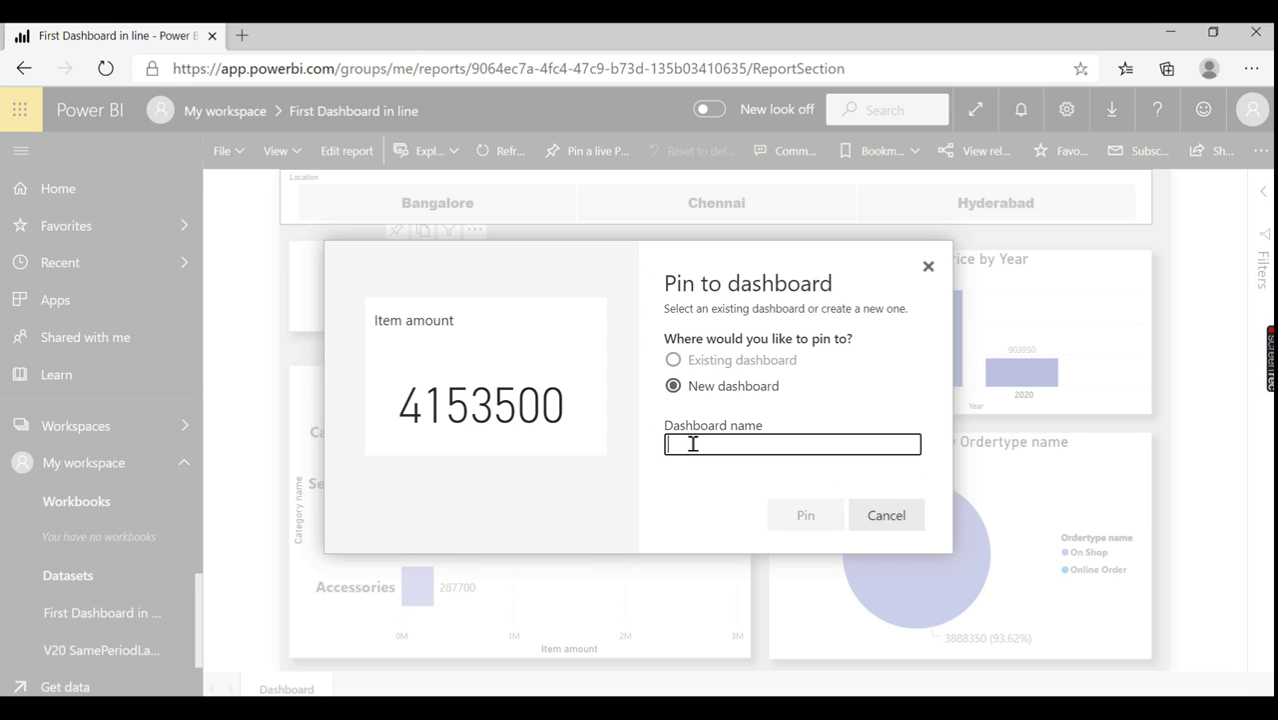
text(Sale)
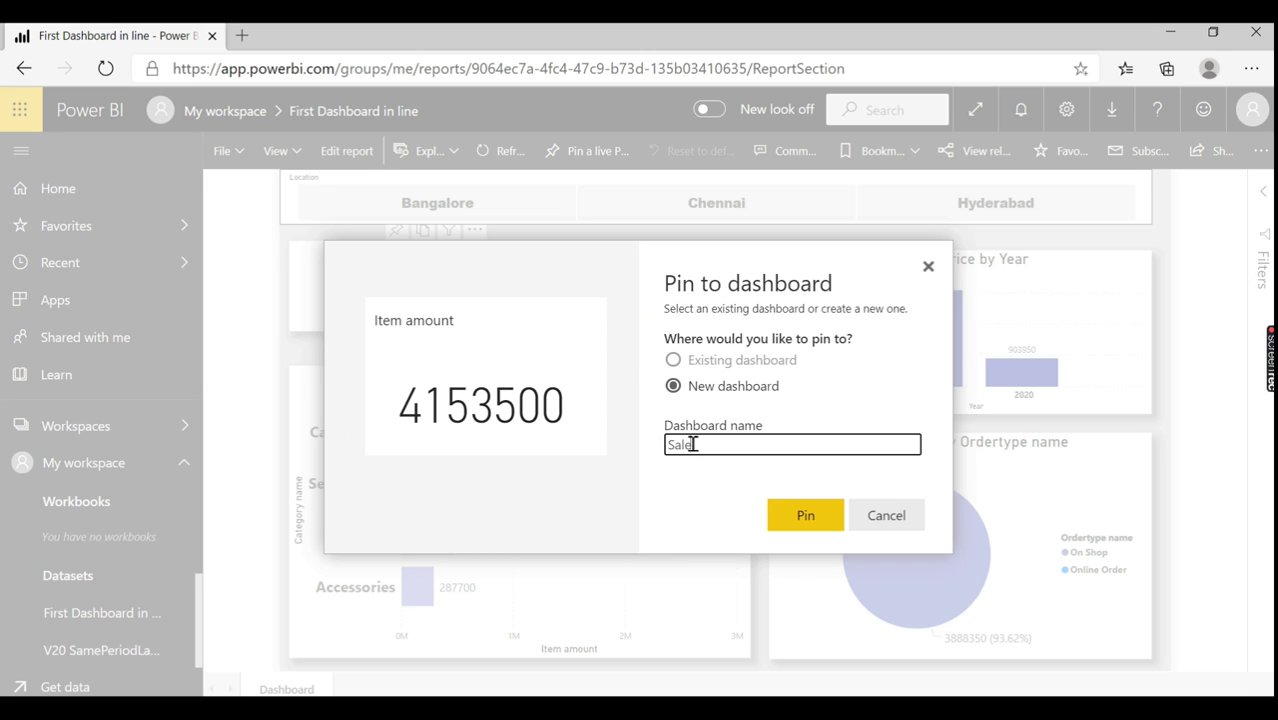
text(s Analysis)
click(830, 516)
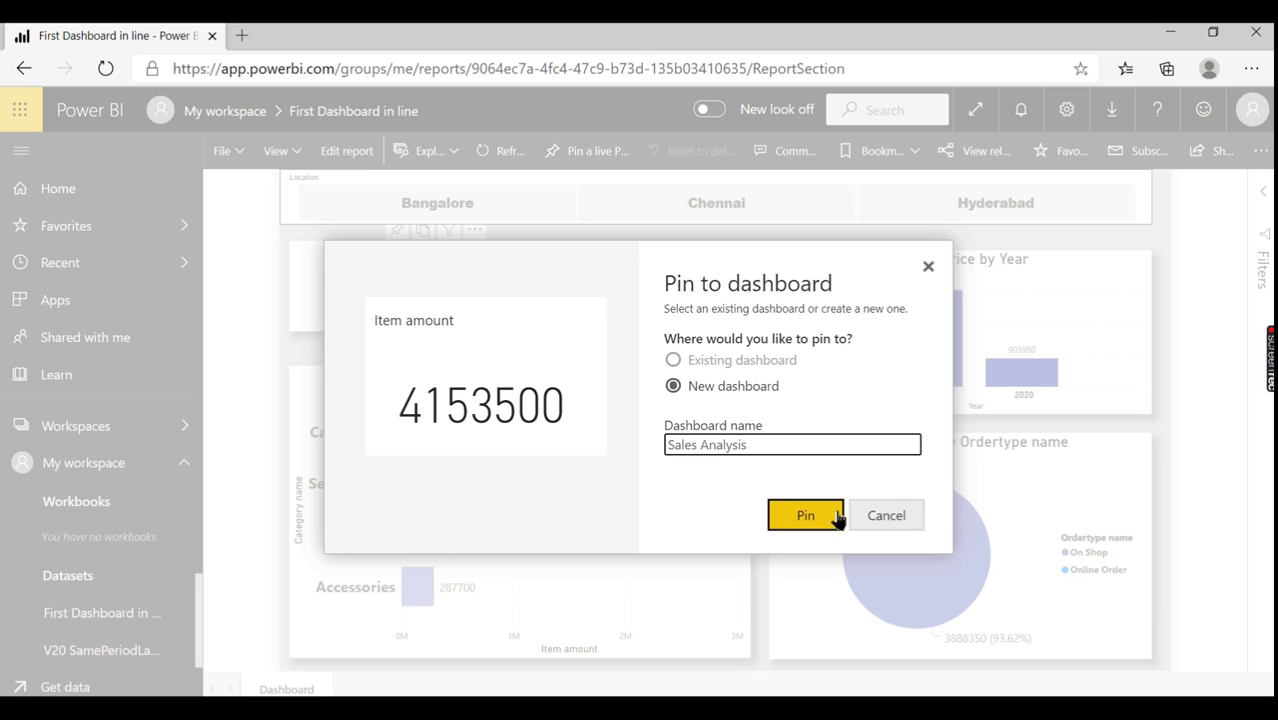
click(740, 446)
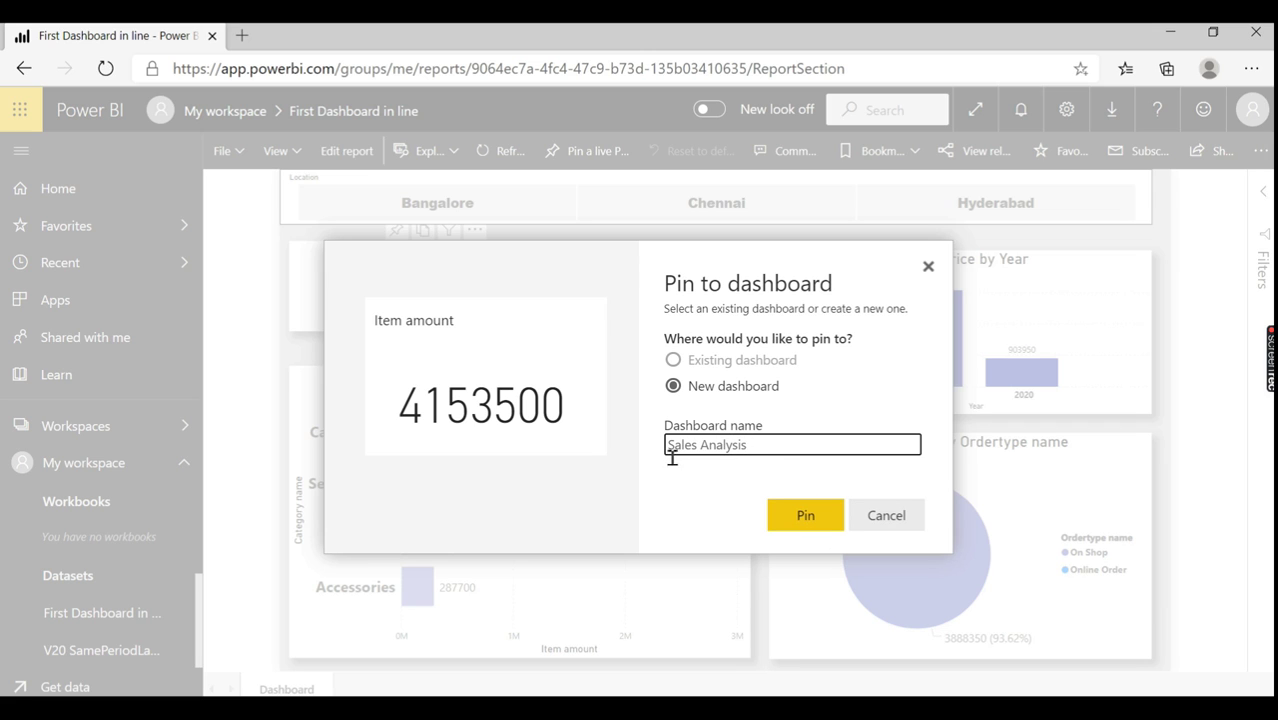
click(806, 520)
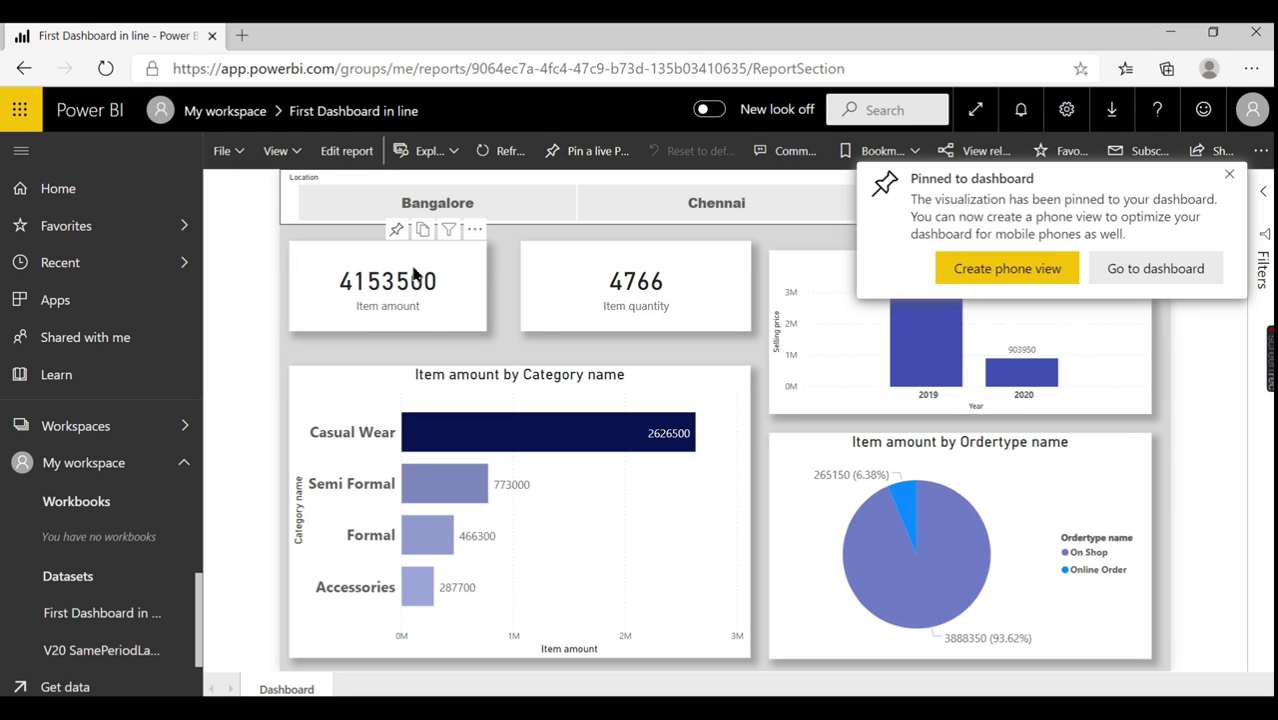
click(1233, 179)
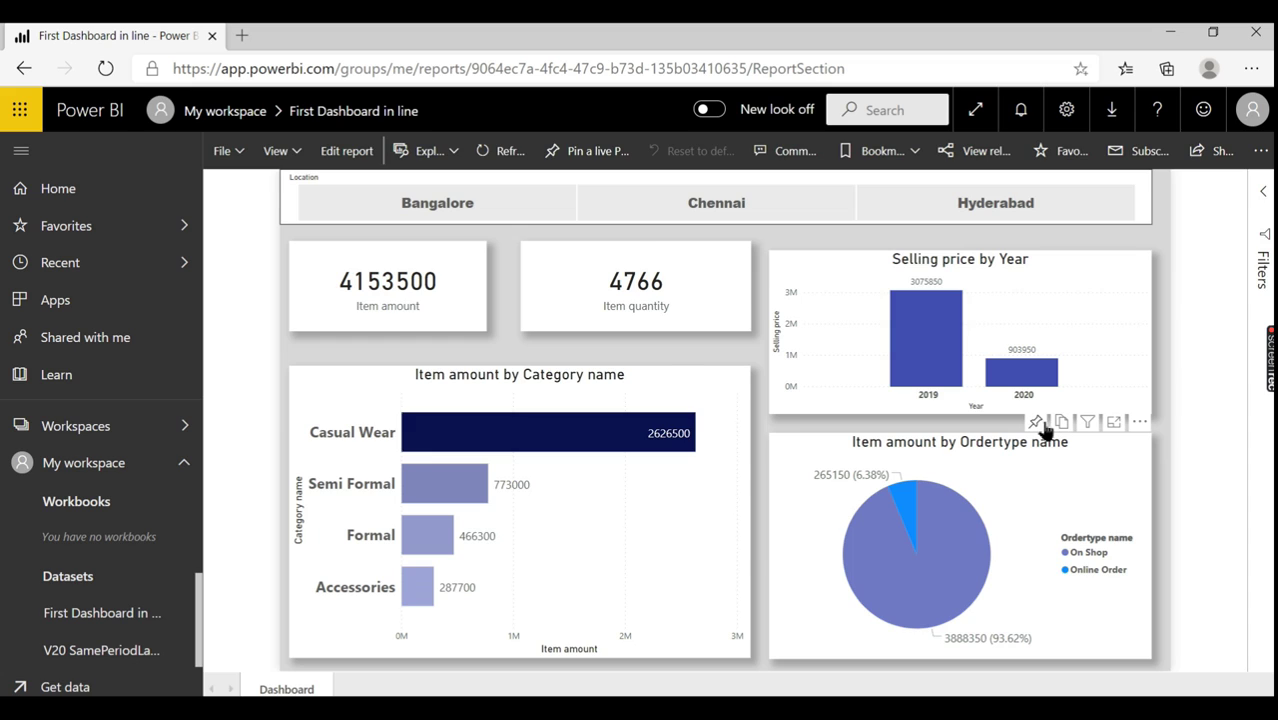
Pin the Item amount by Ordertype name pie chart to Sales Analysis, then return to Reports
click(1038, 422)
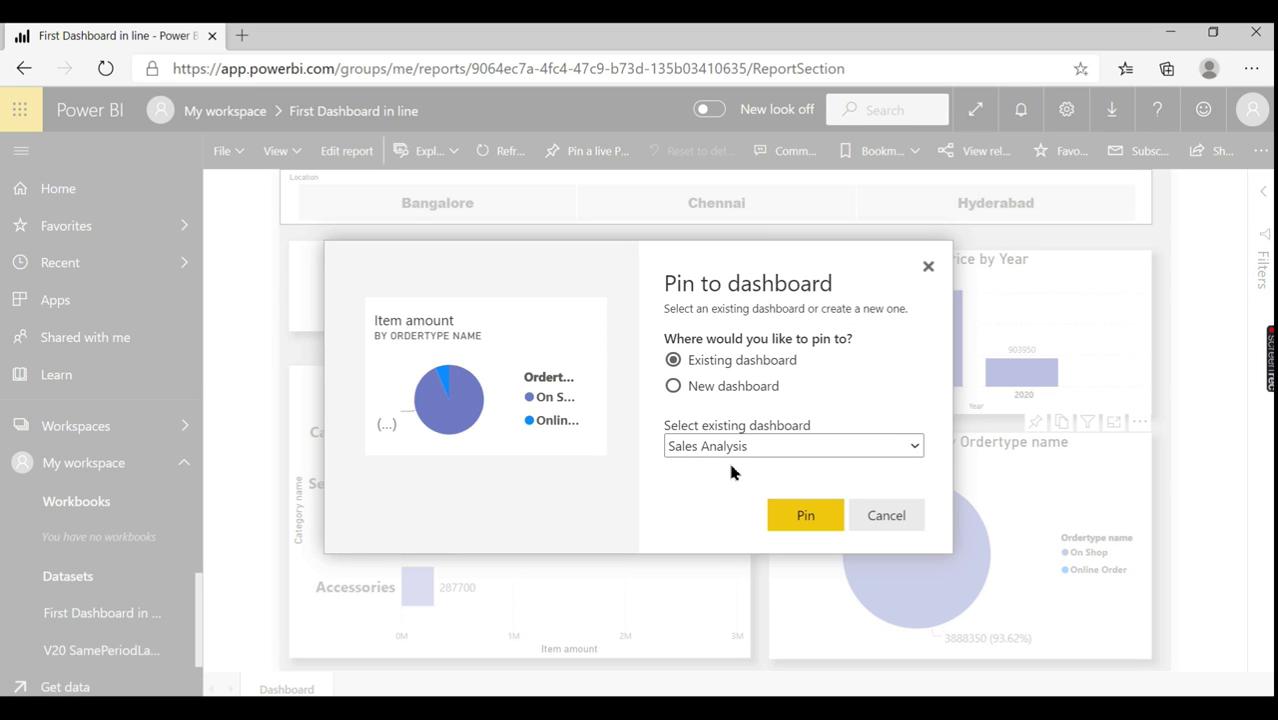
click(822, 526)
click(1229, 175)
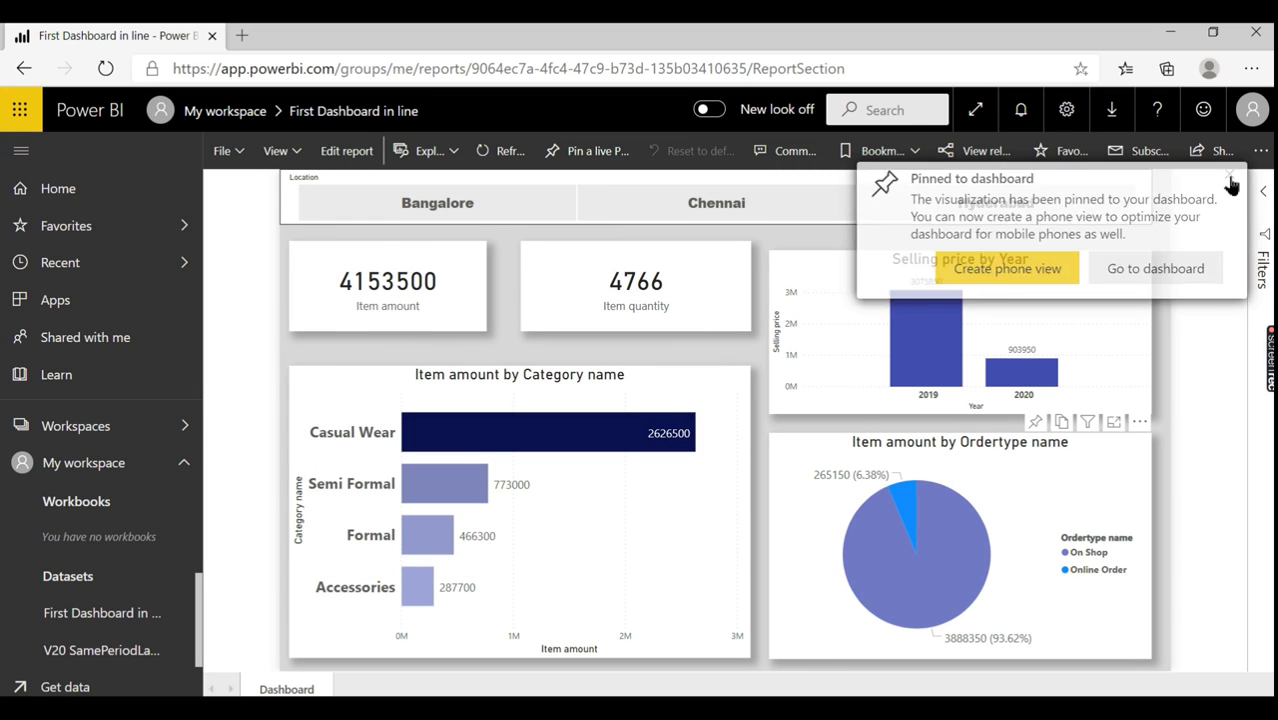
click(240, 112)
click(382, 250)
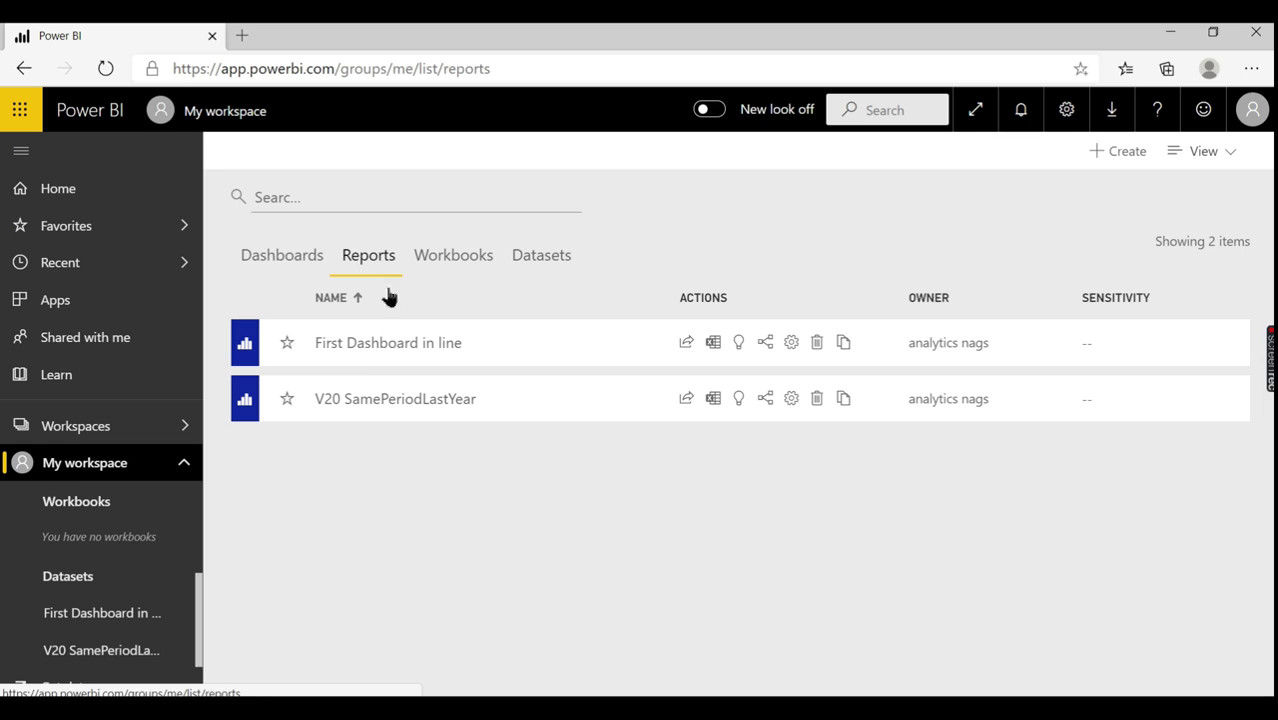
Pin the V20 SamePeriodLastYear Sales Qty YTD FY chart to the existing Sales Analysis dashboard
click(426, 399)
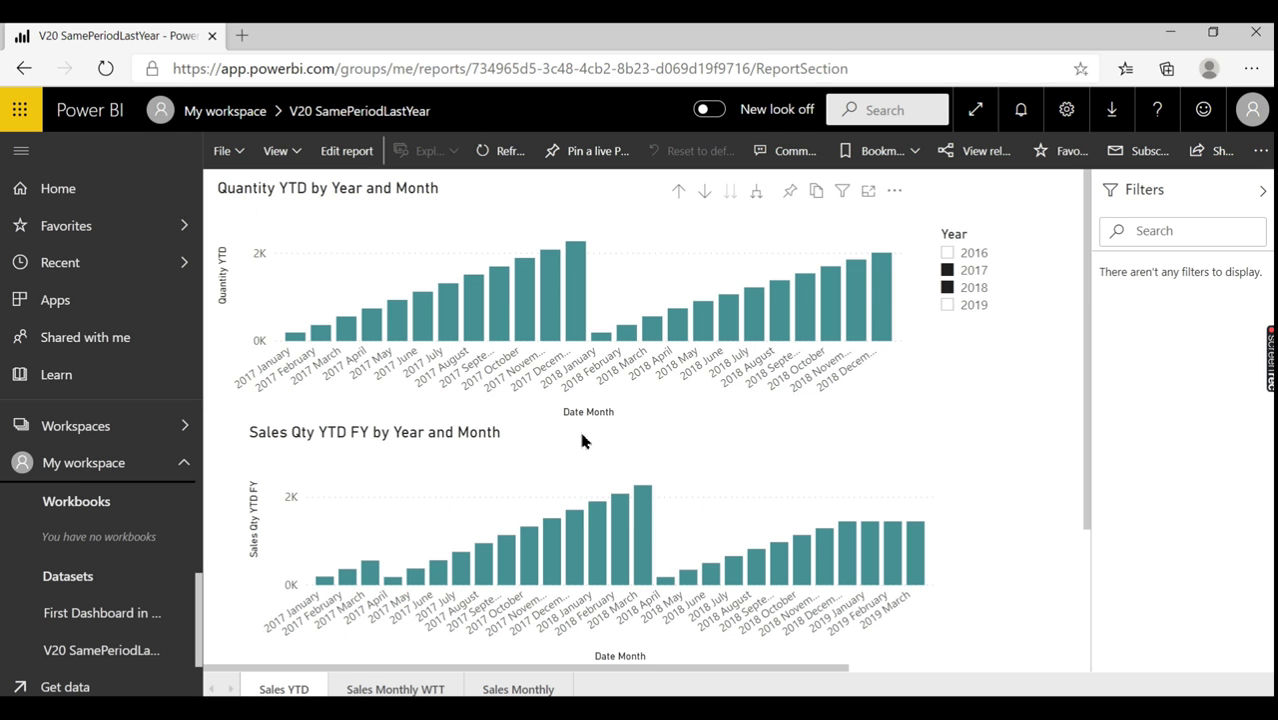
click(450, 466)
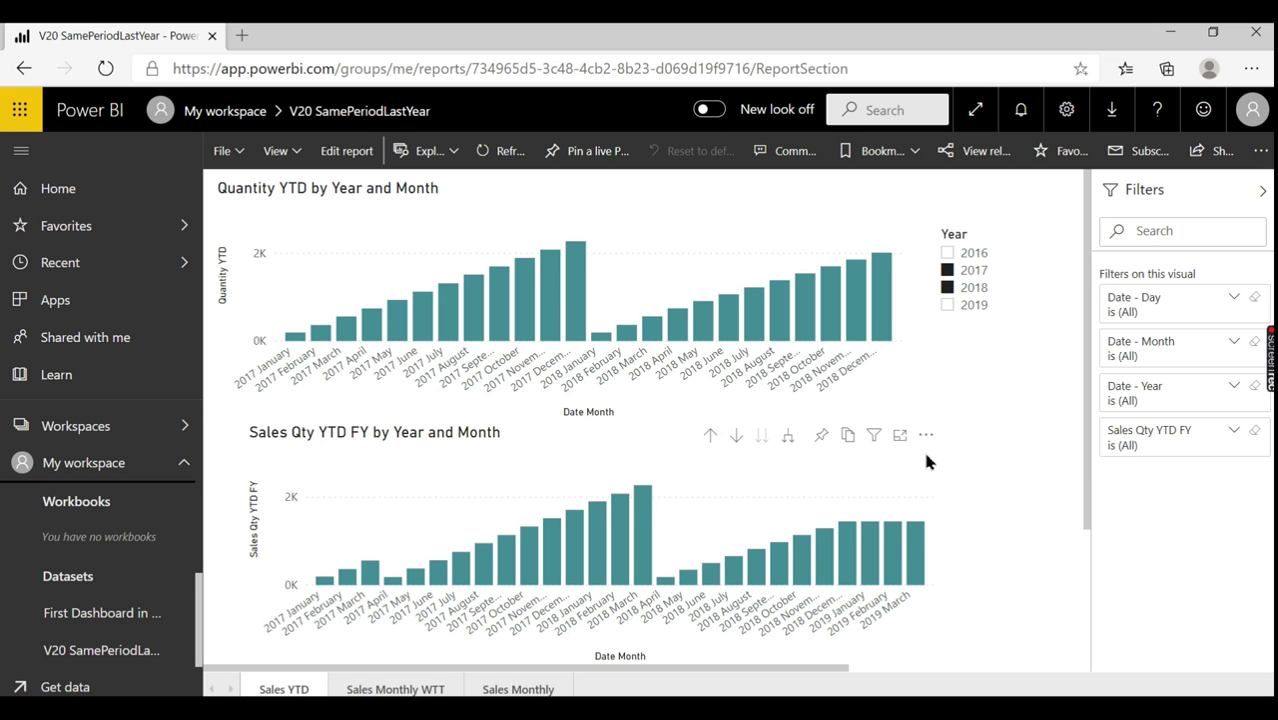
click(822, 437)
click(790, 520)
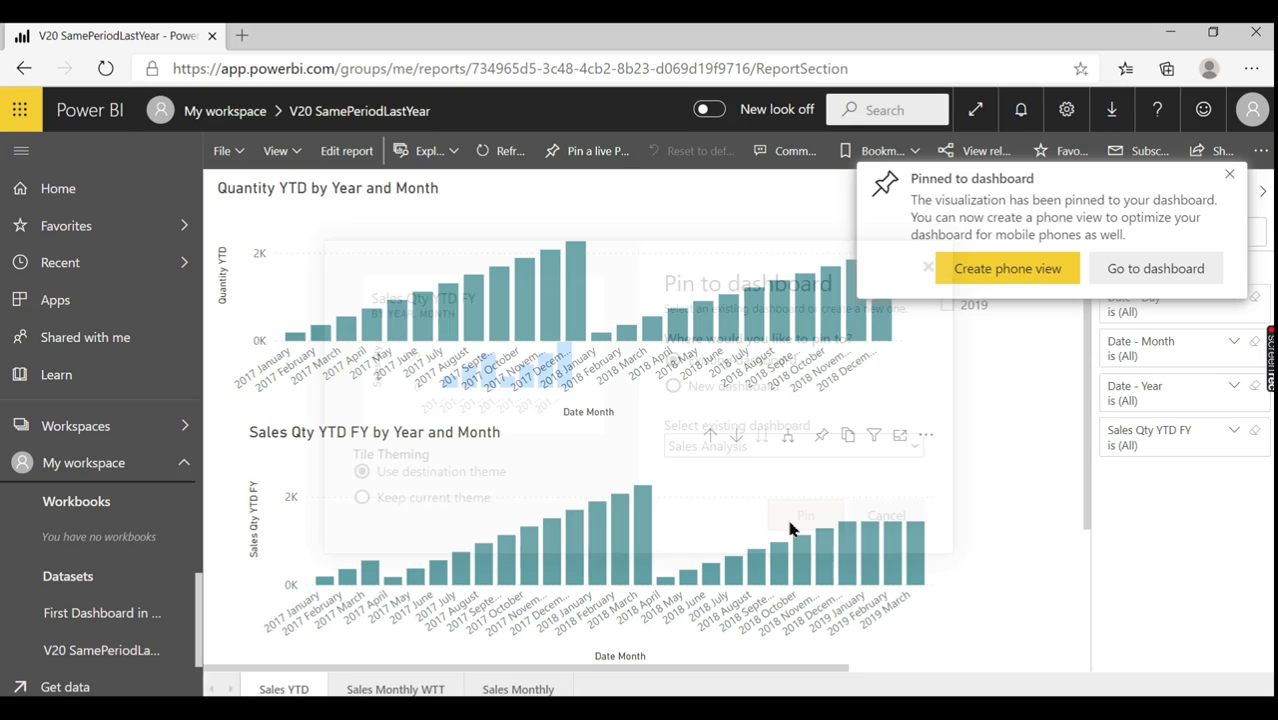
click(1226, 177)
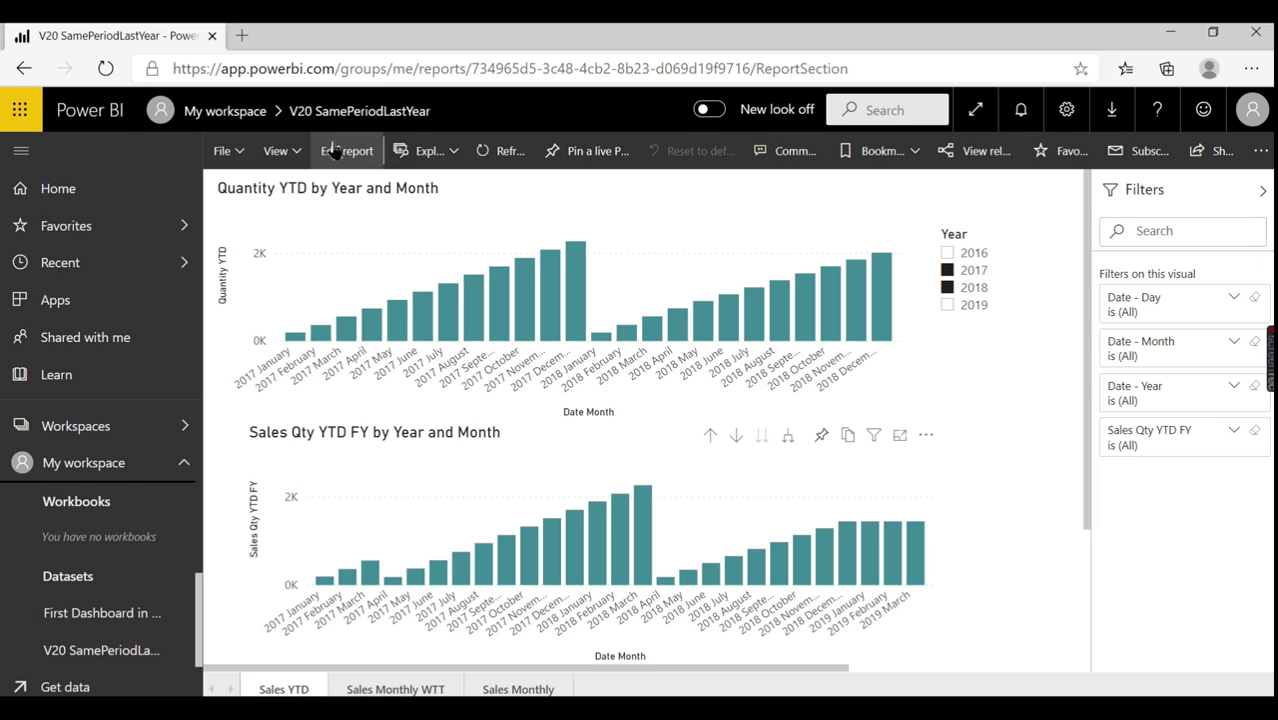
click(264, 115)
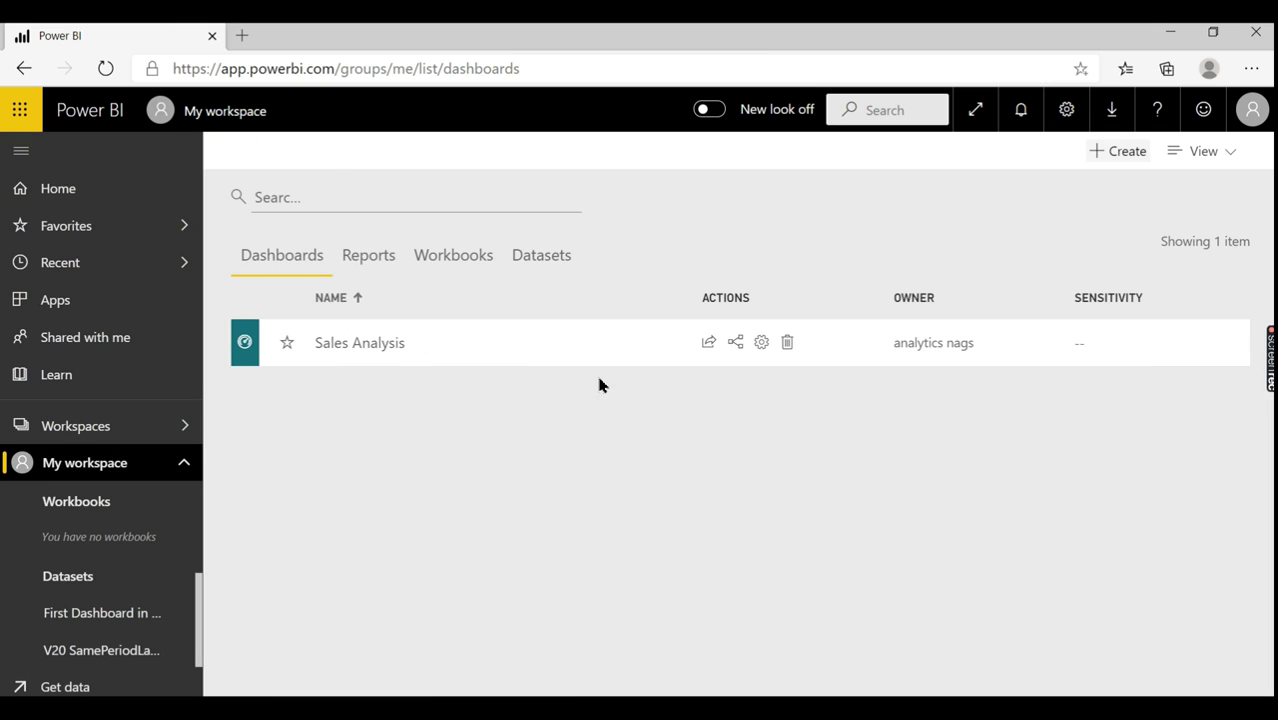
In Sales Analysis, move Sales Qty YTD FY lower left, the pie chart right, and Item amount above
click(337, 337)
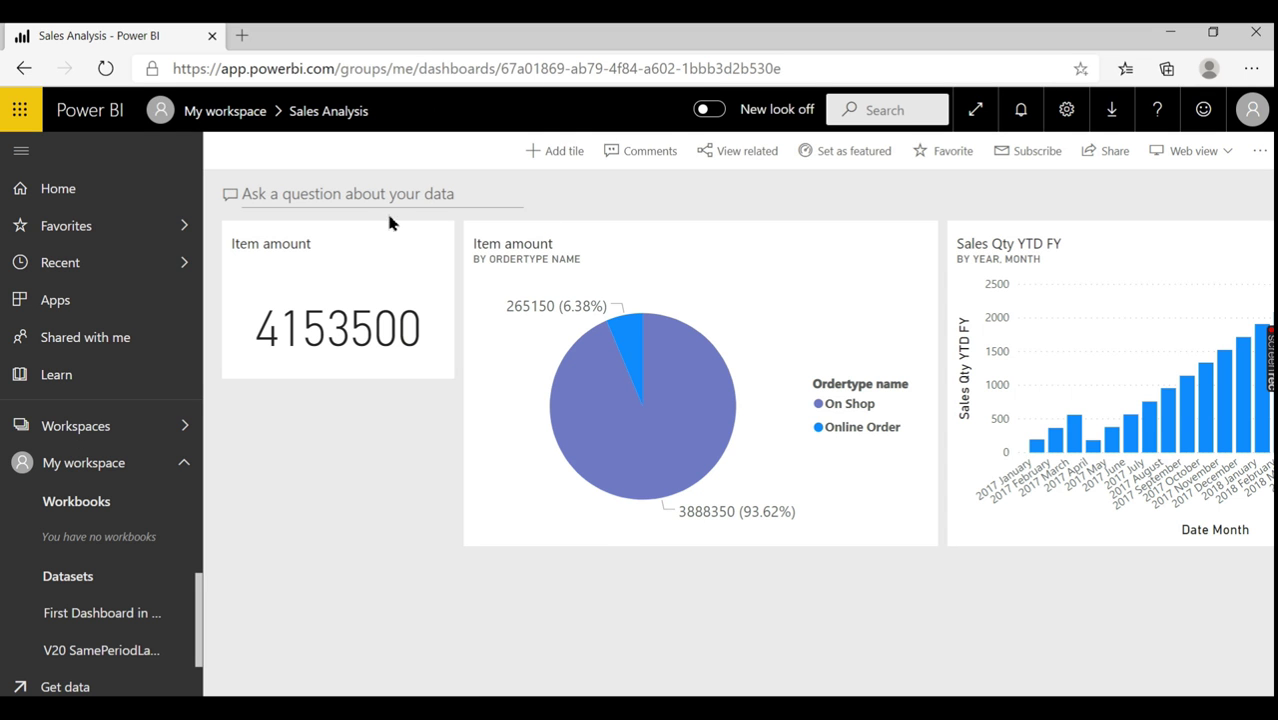
drag(1087, 268, 445, 510)
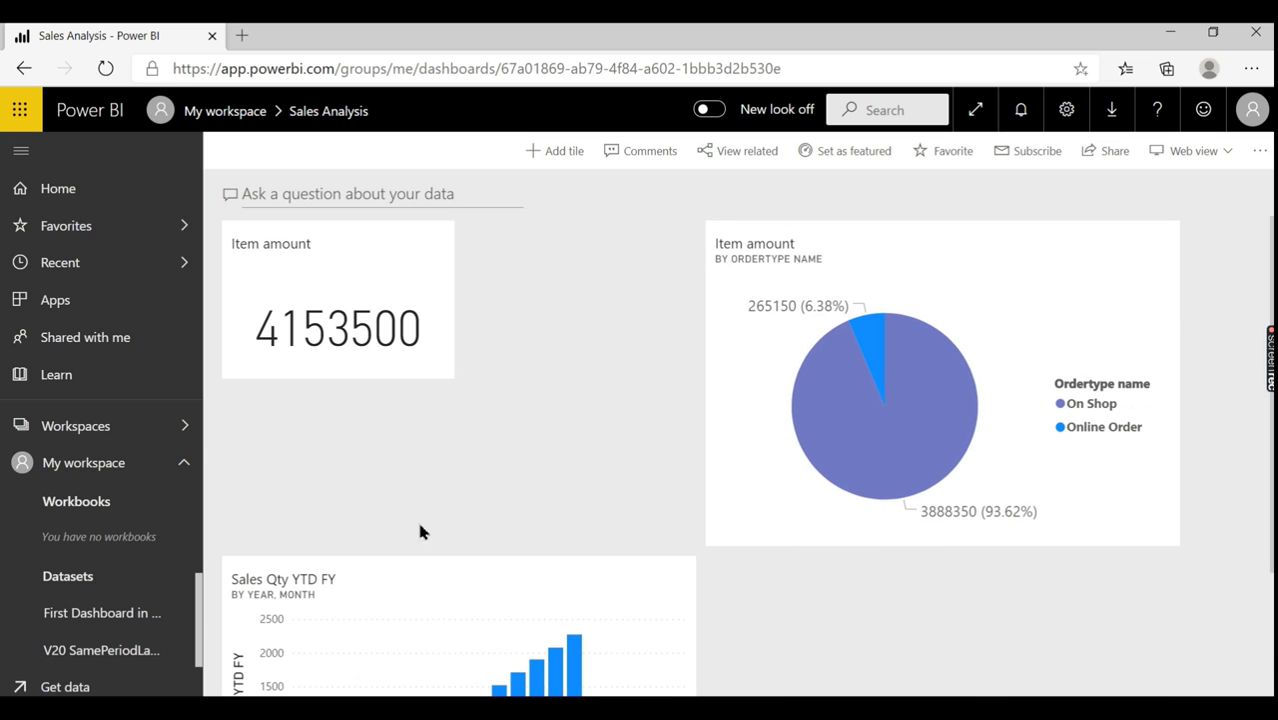
drag(713, 308, 840, 307)
drag(400, 305, 525, 285)
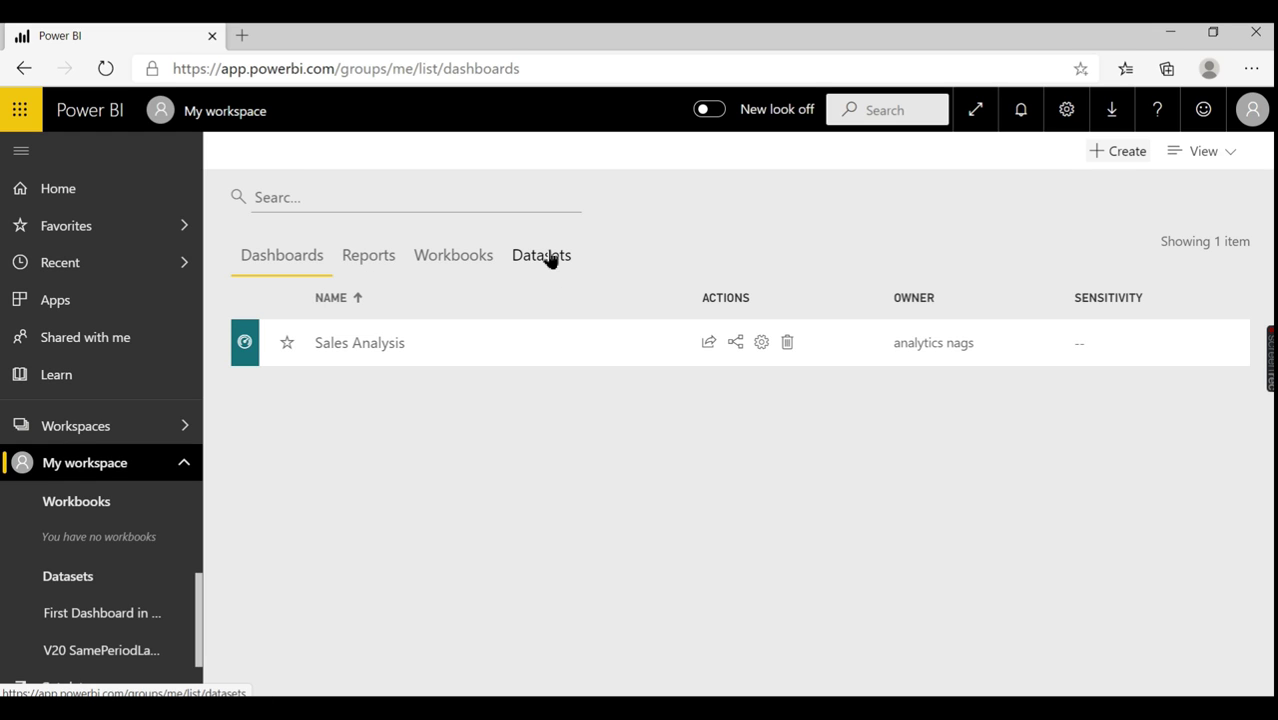
From the V20 SamePeriodLastYear dataset, chart Sales Quantity by Ordertype name and enlarge the visual
scroll(197, 616, down, 1)
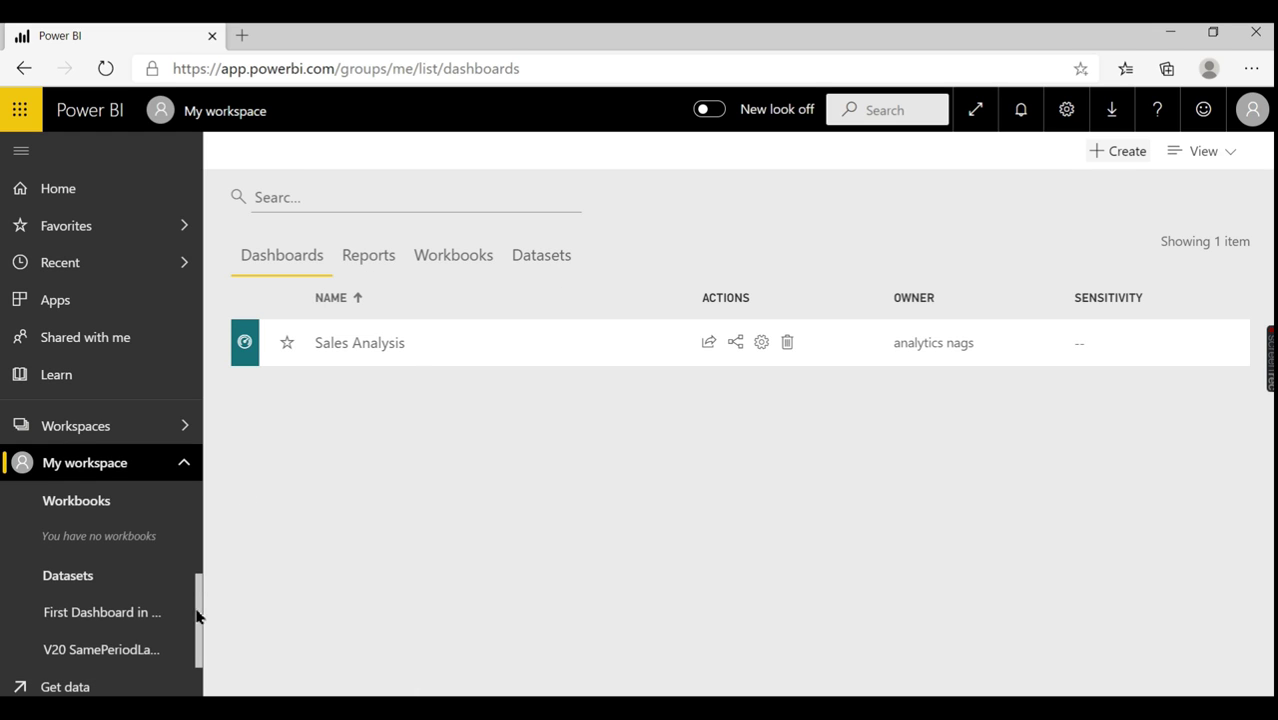
click(104, 614)
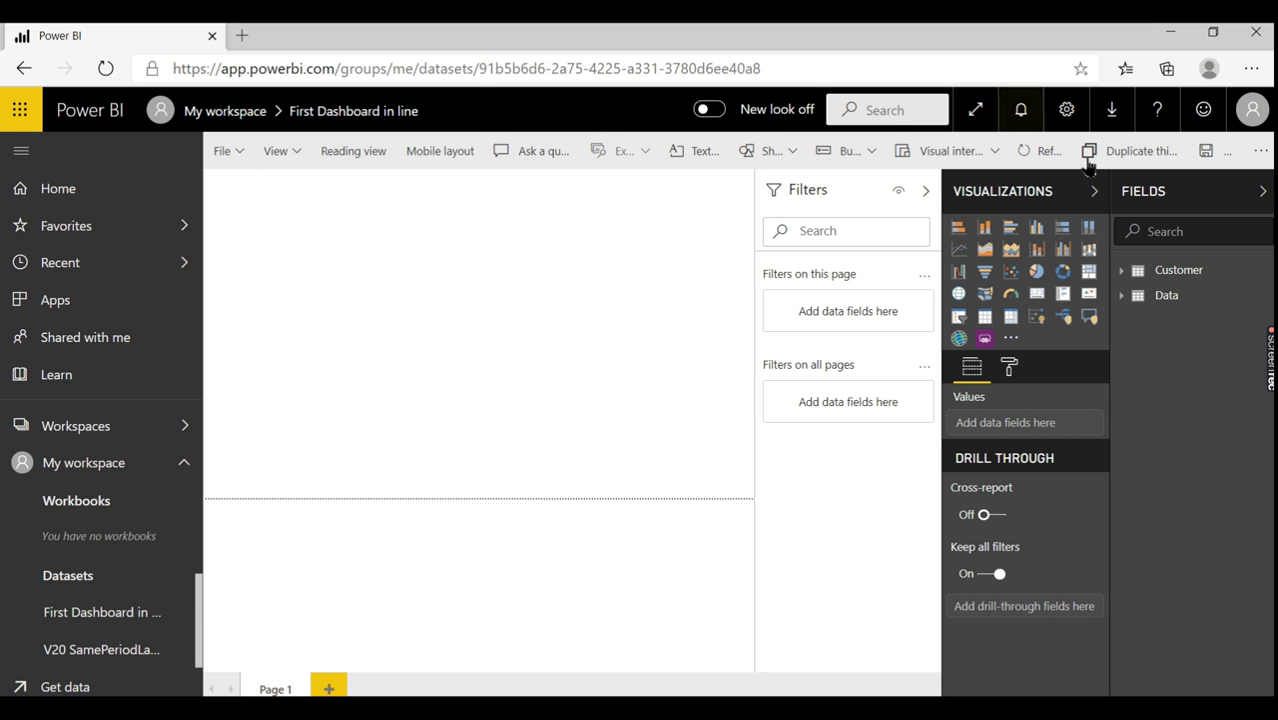
click(75, 650)
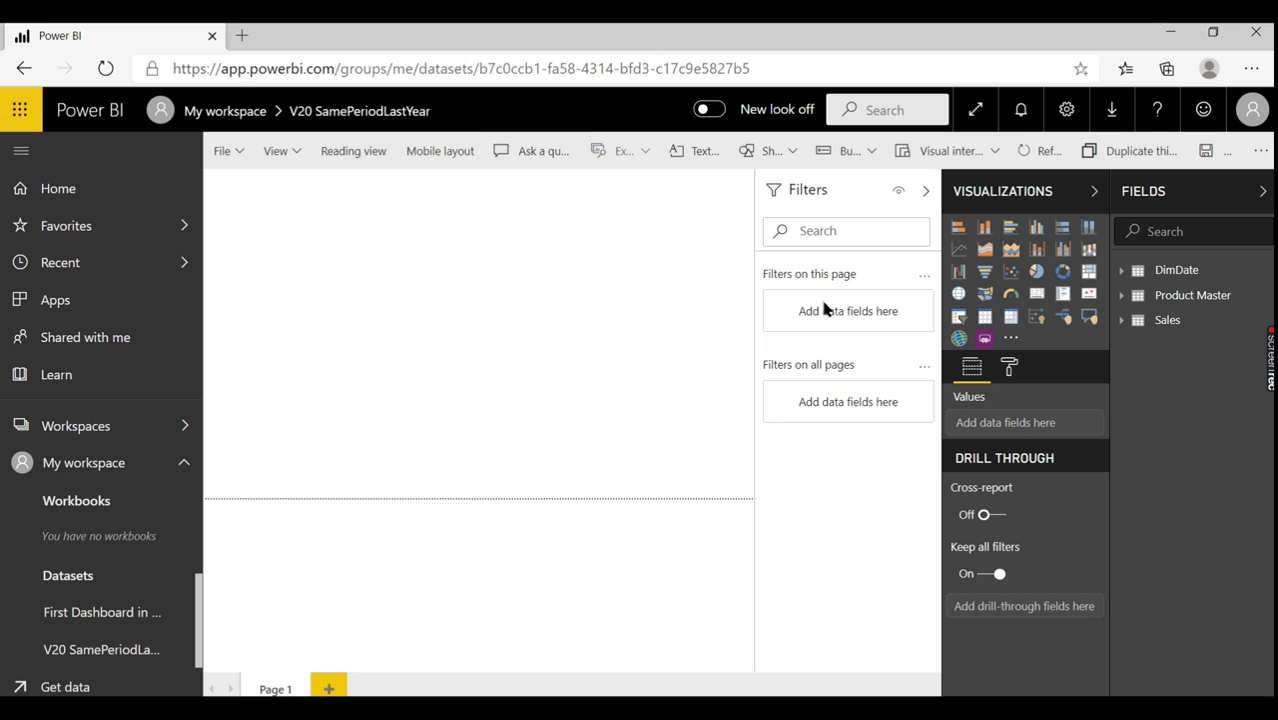
click(1122, 321)
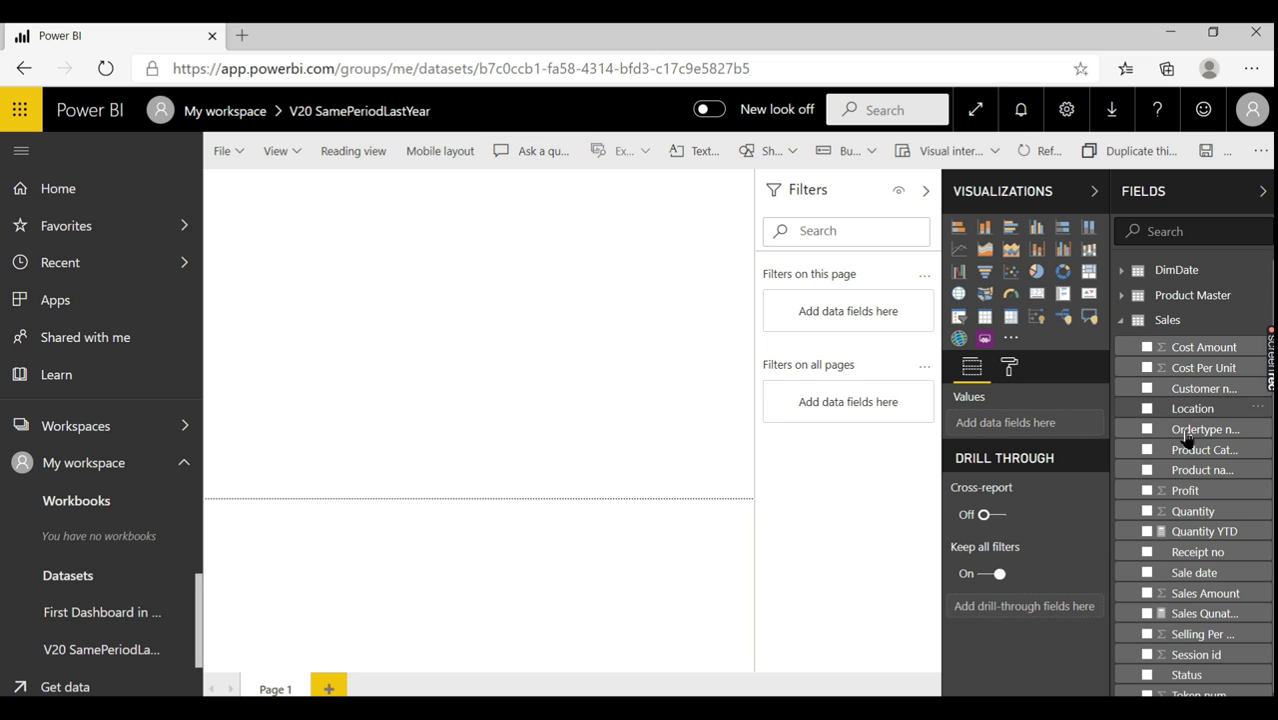
click(1147, 511)
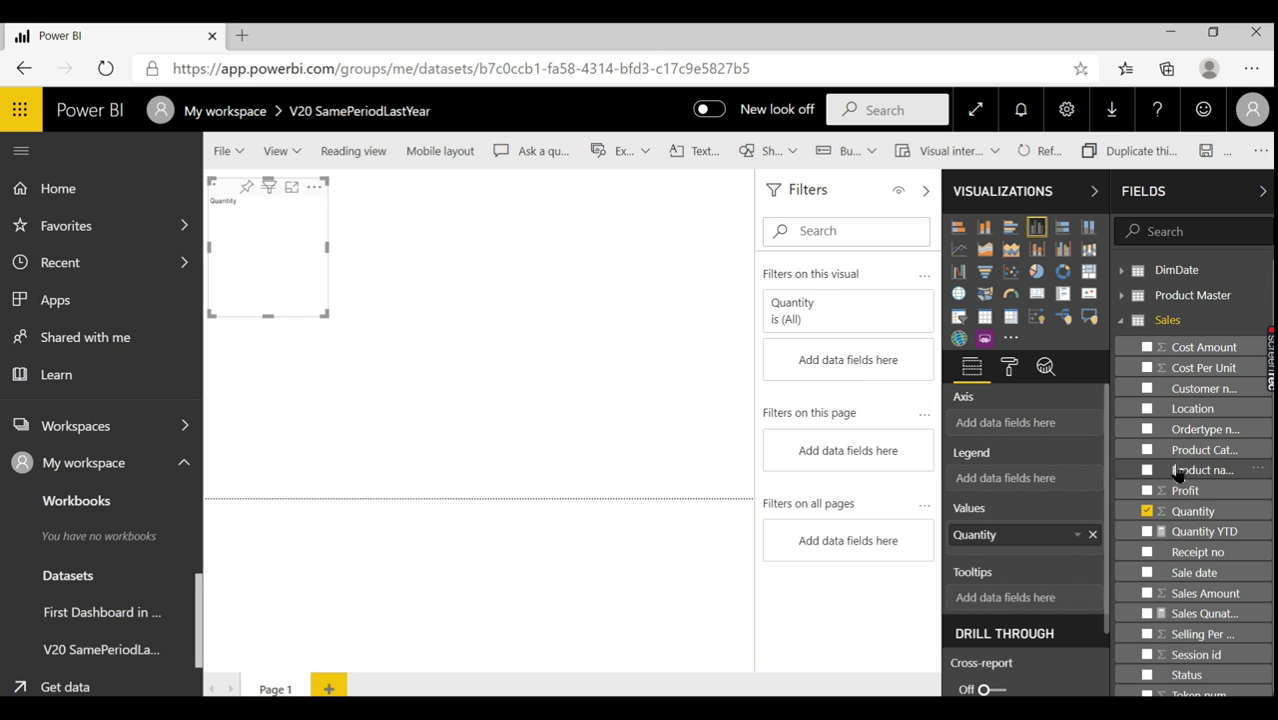
click(1148, 430)
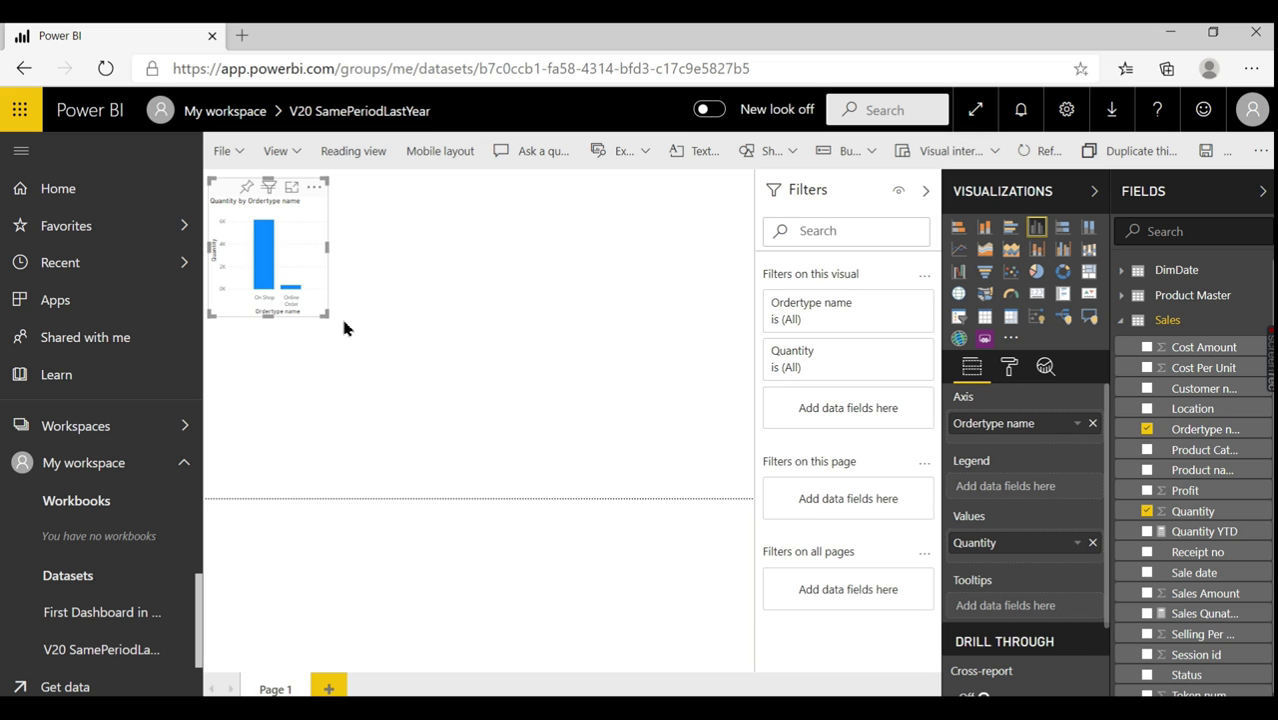
drag(324, 313, 599, 405)
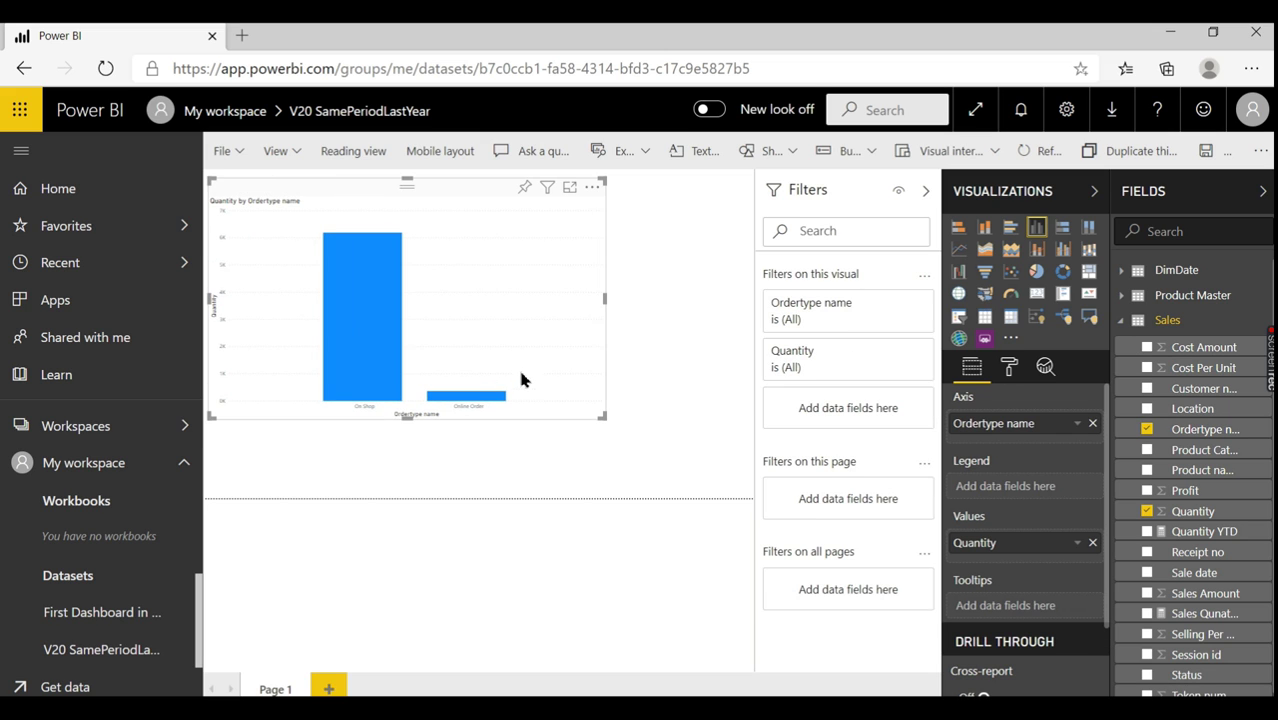
Save the new report as 'Quantity Report'
click(223, 151)
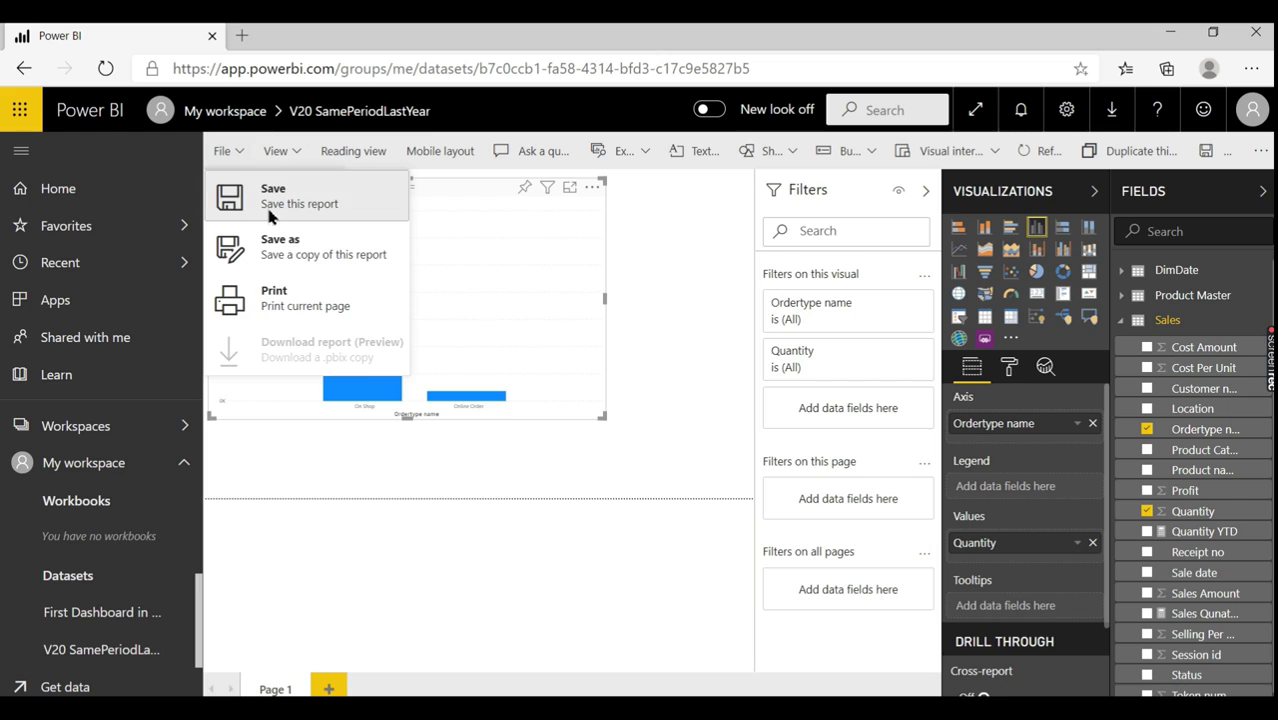
click(270, 196)
text(Qua)
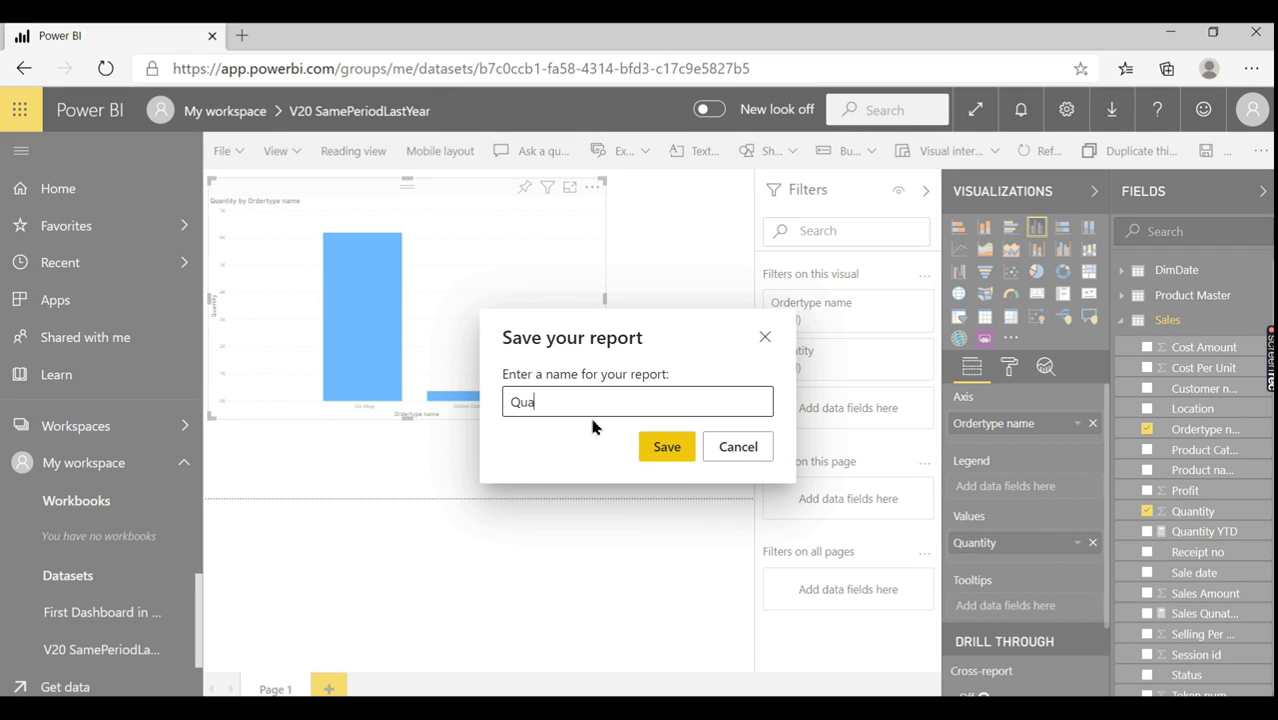
text(ntity Report)
click(665, 443)
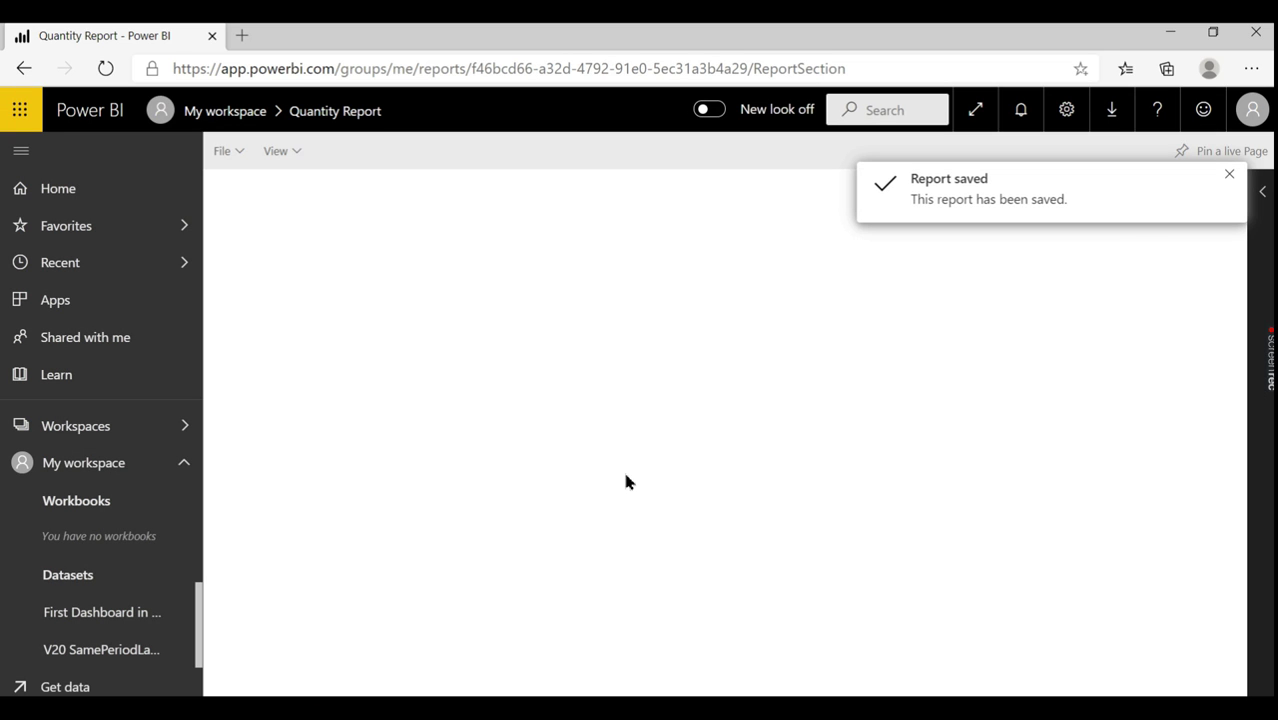
Open Quantity Report from My workspace's Reports list, then go back to the dashboards list showing Sales Analysis
click(1229, 175)
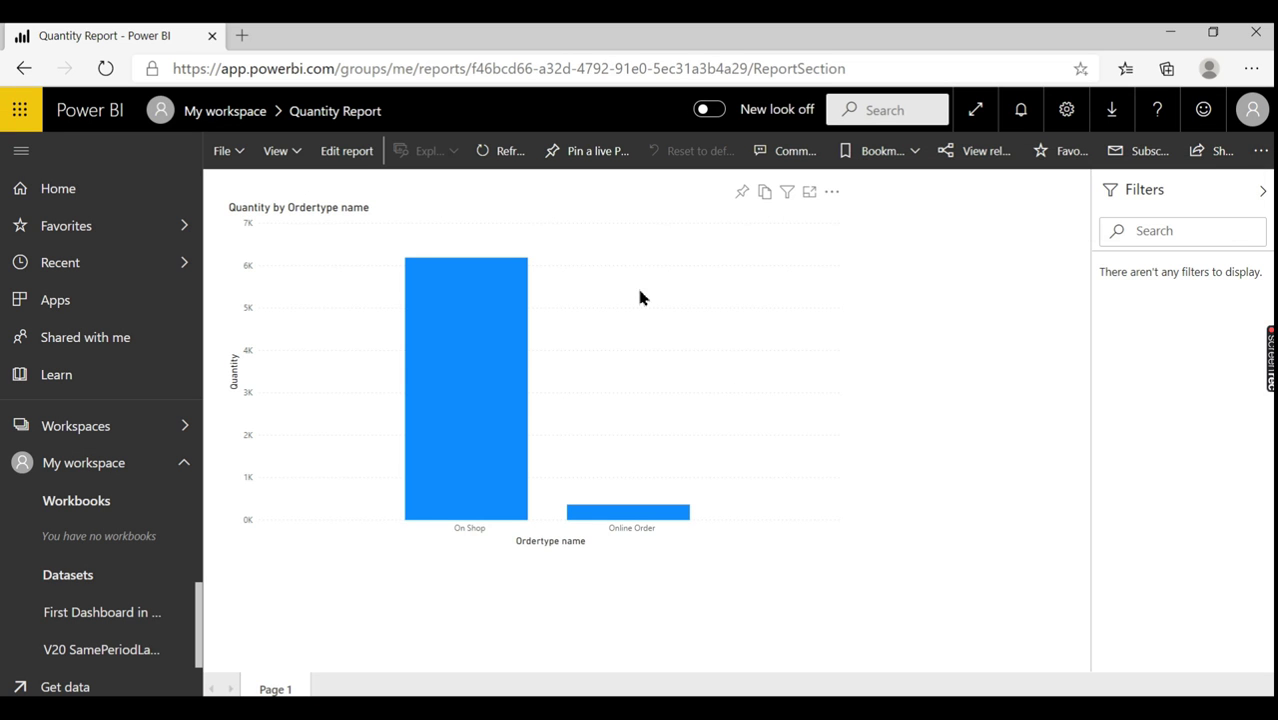
click(45, 462)
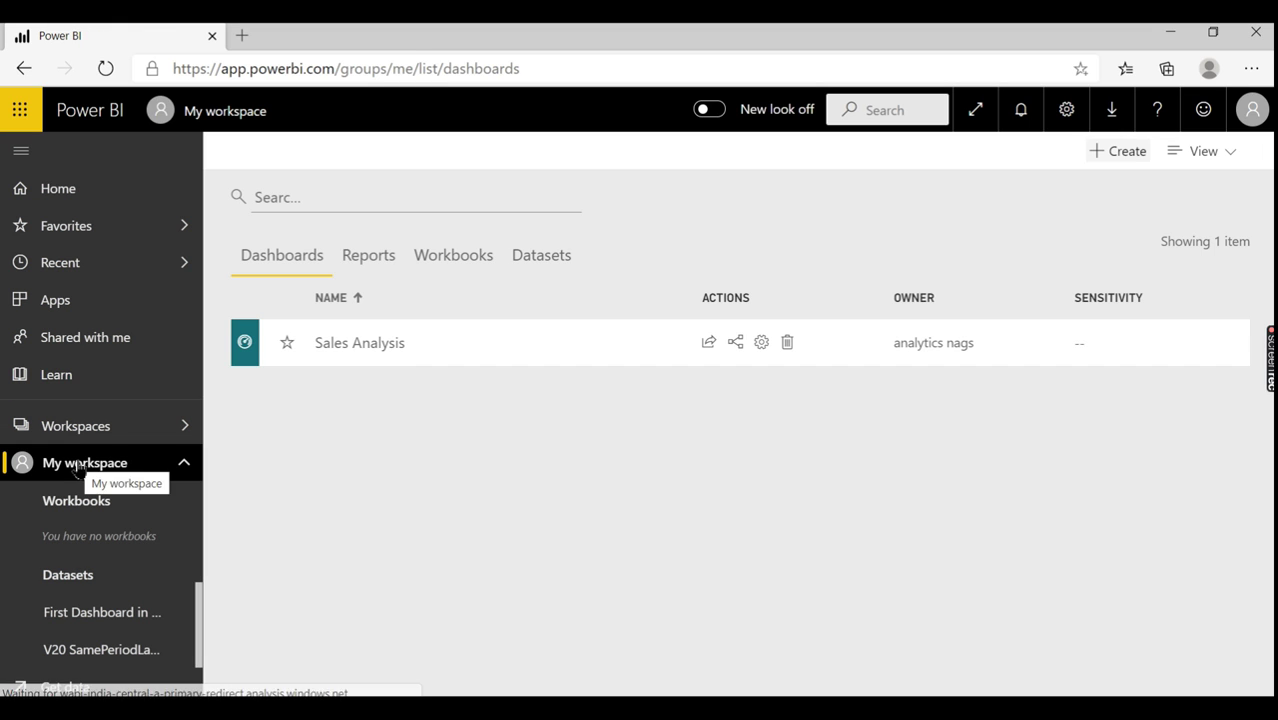
click(368, 262)
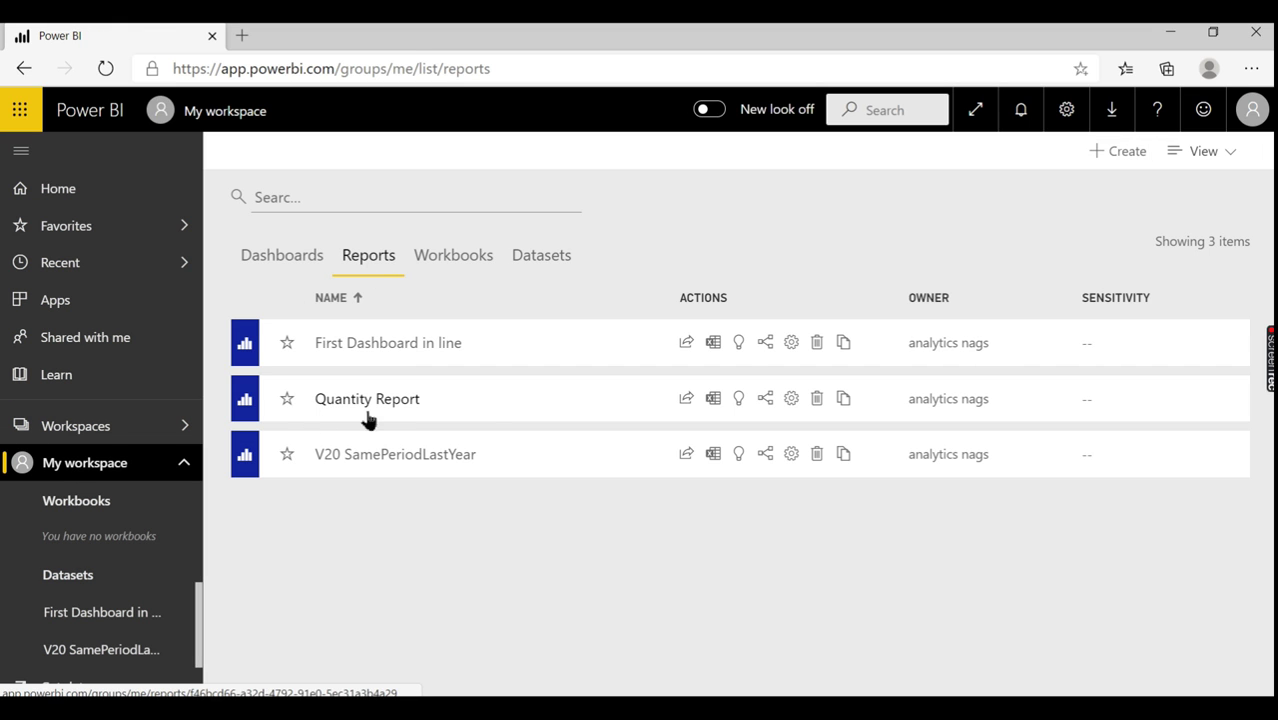
click(363, 401)
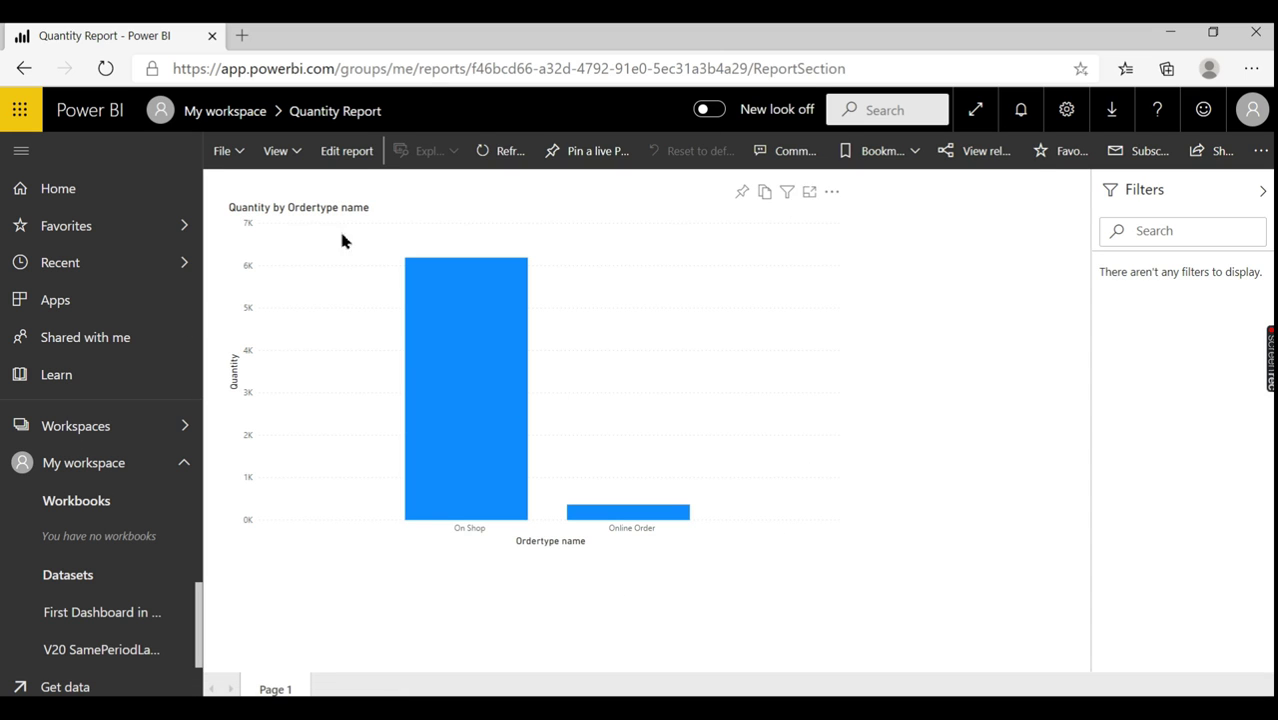
click(240, 116)
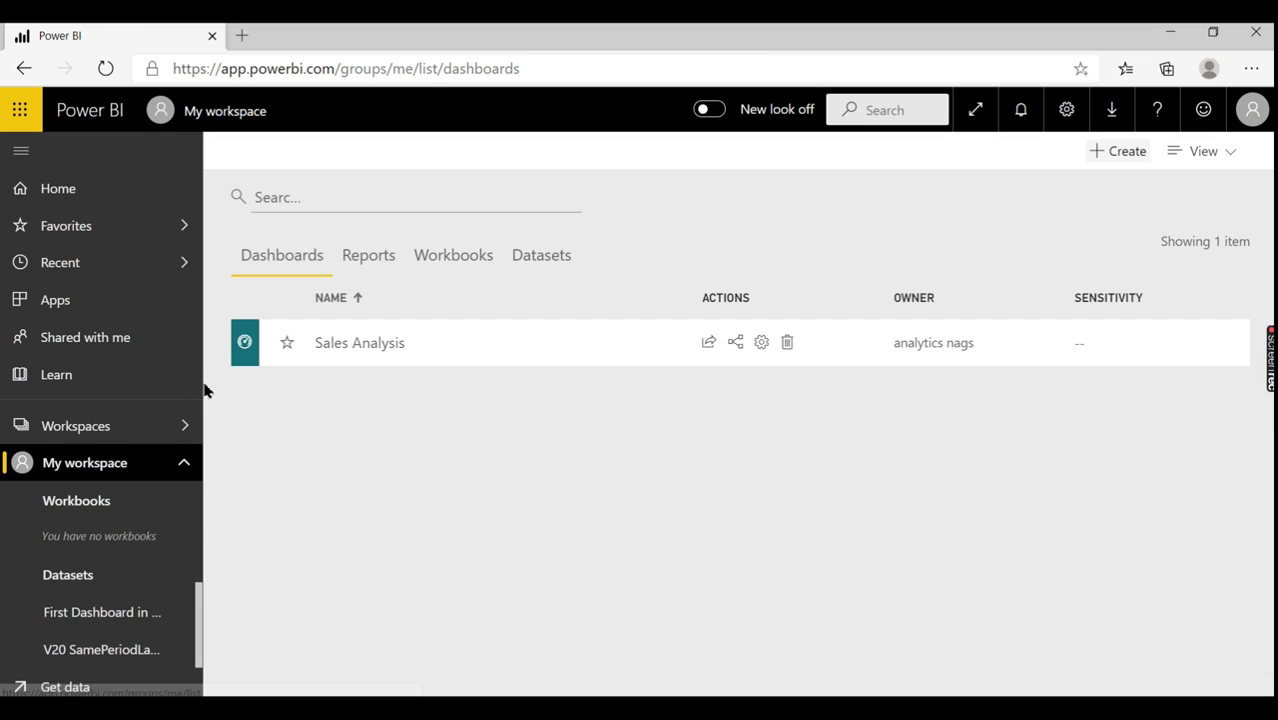
click(181, 463)
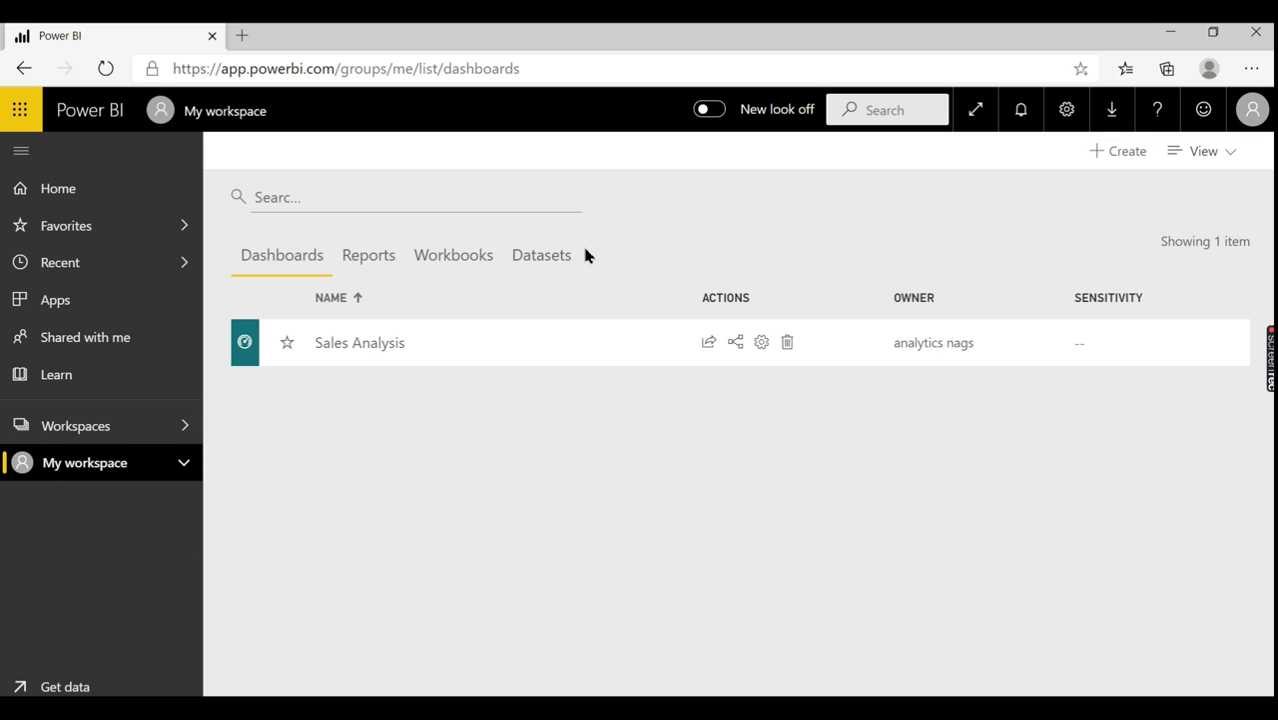
click(559, 258)
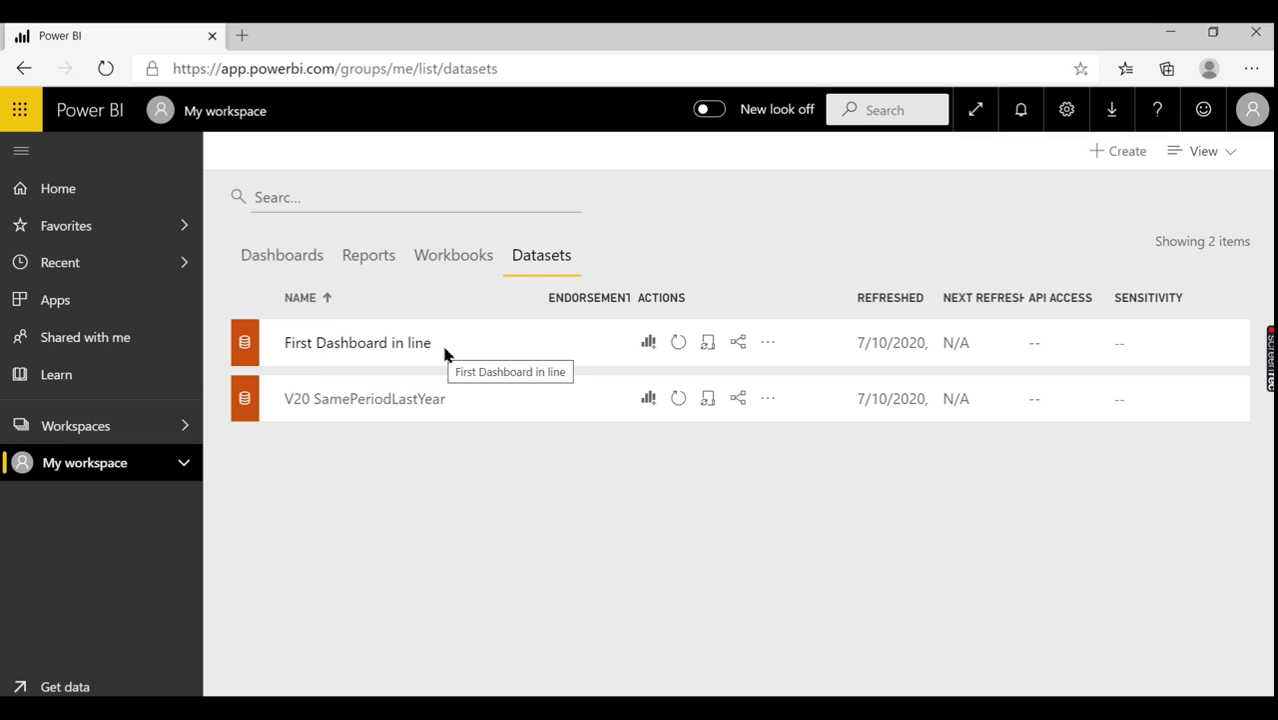
click(710, 345)
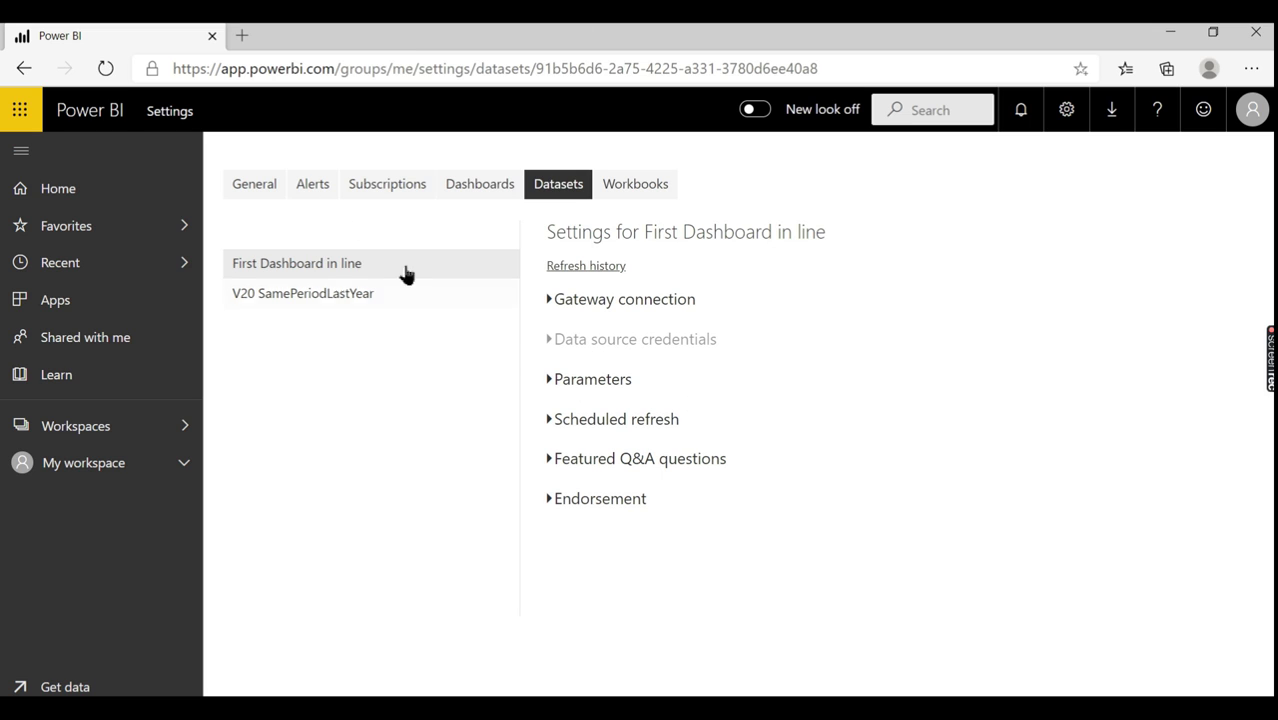
click(106, 430)
click(102, 468)
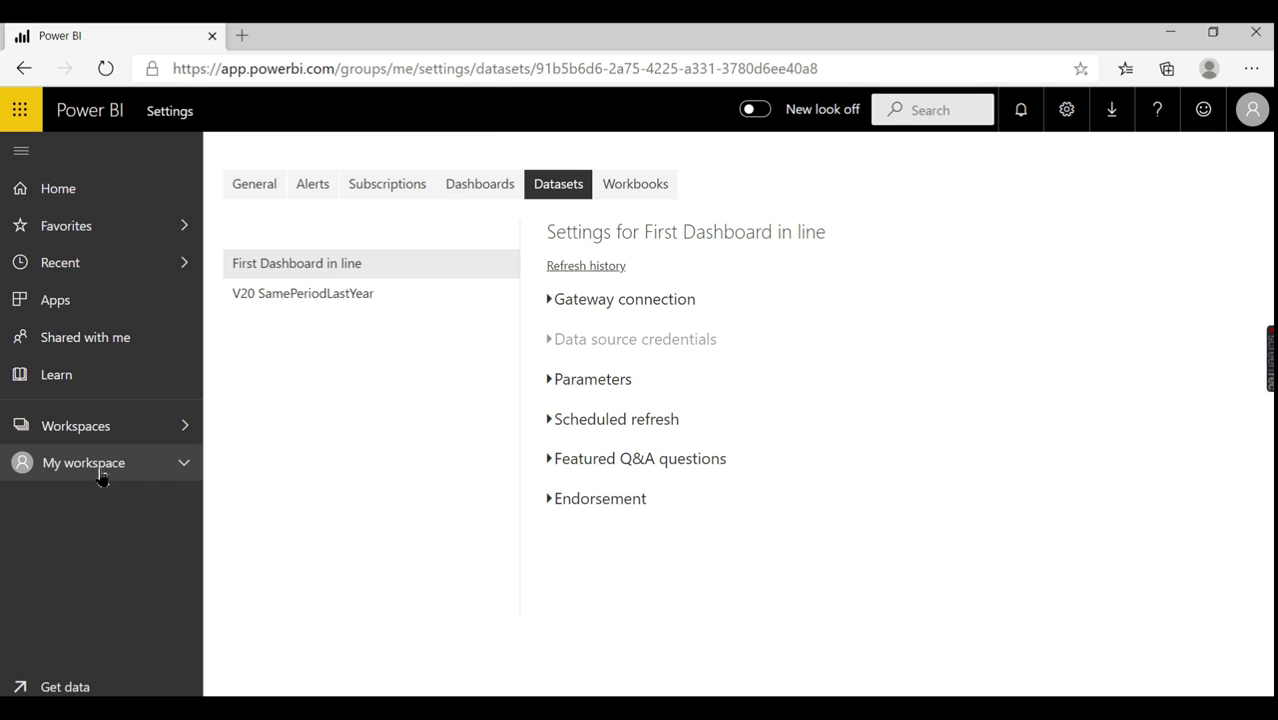